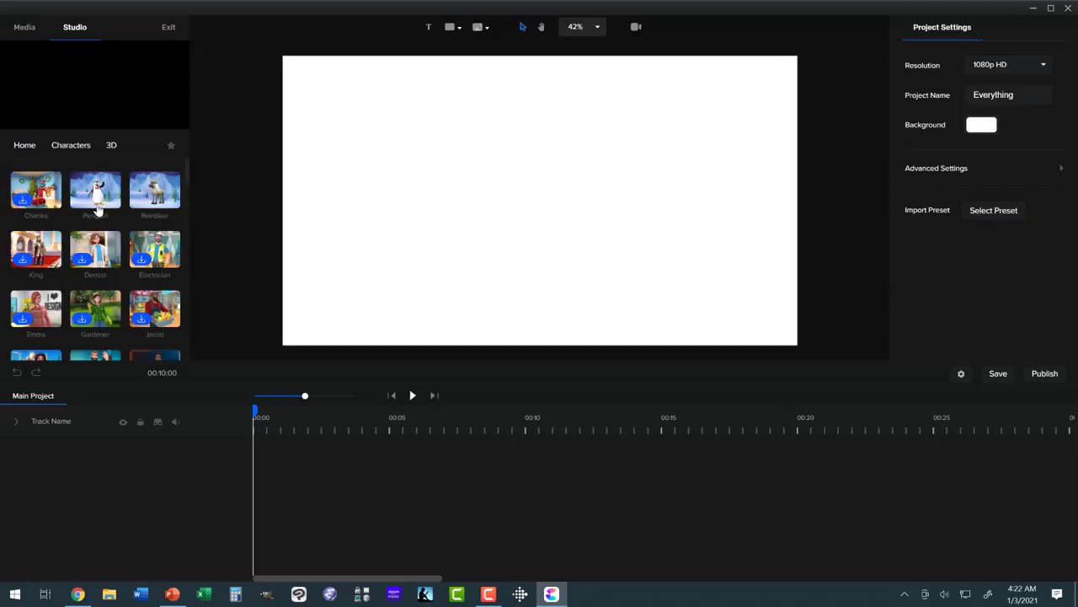
- Place the Penguin character in the middle of the canvas and add a second Idle action to its track
drag(95, 190, 528, 181)
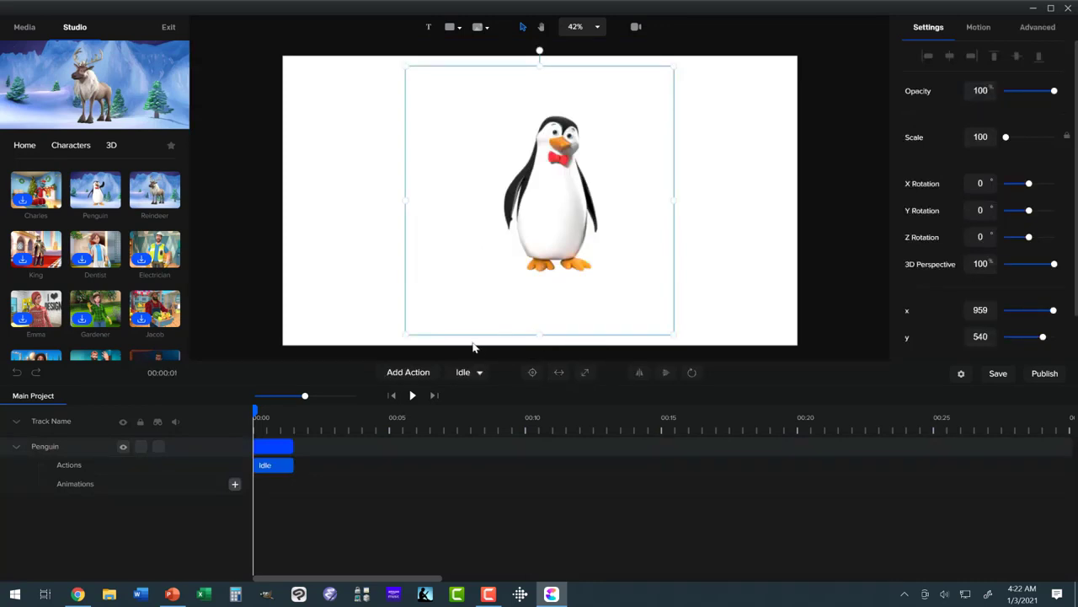
click(533, 372)
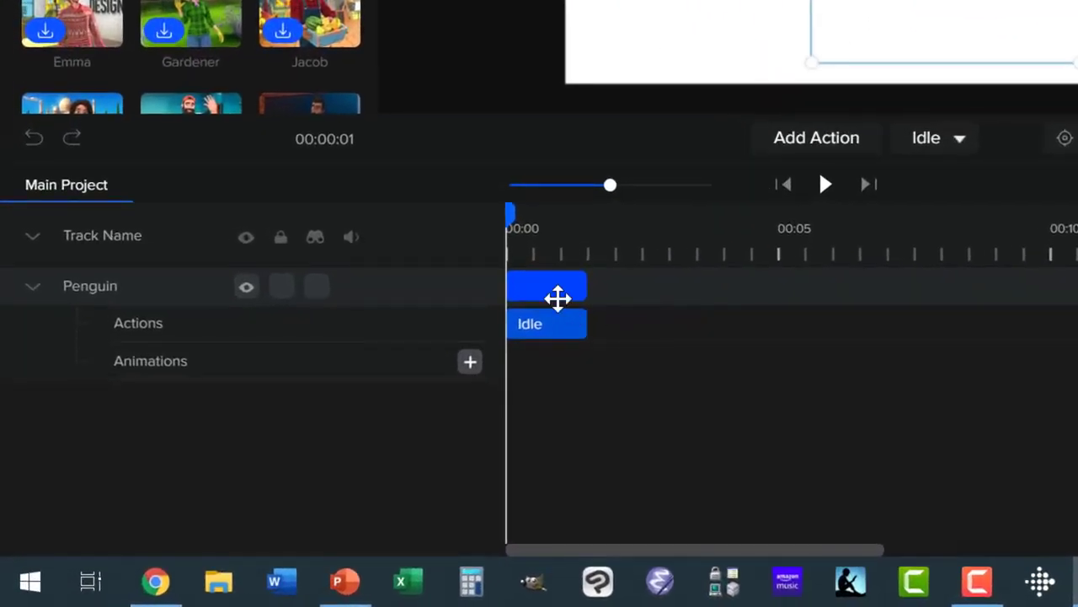
click(265, 447)
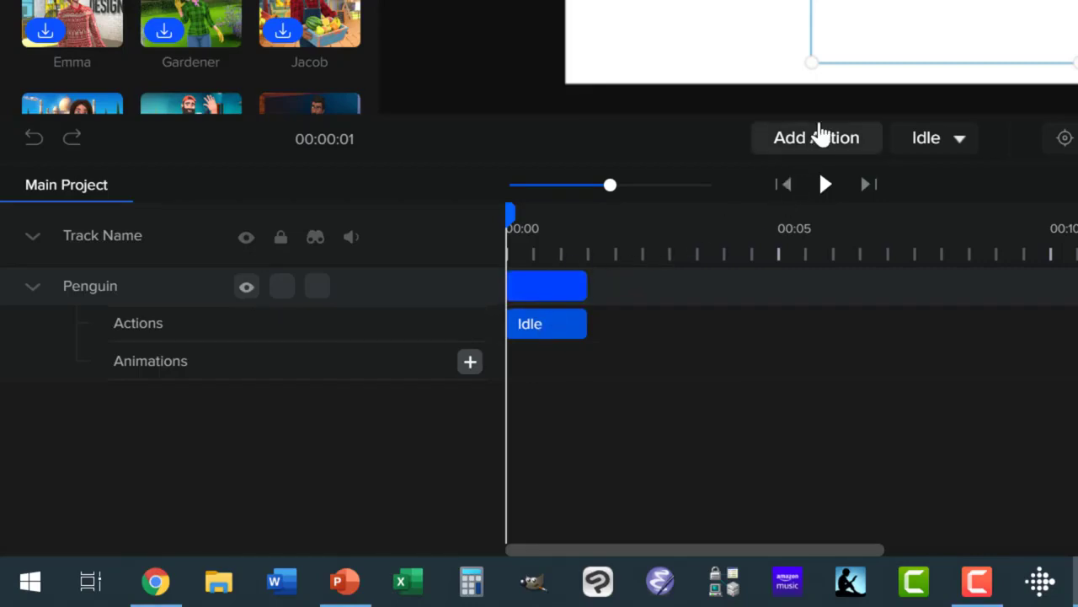
click(818, 136)
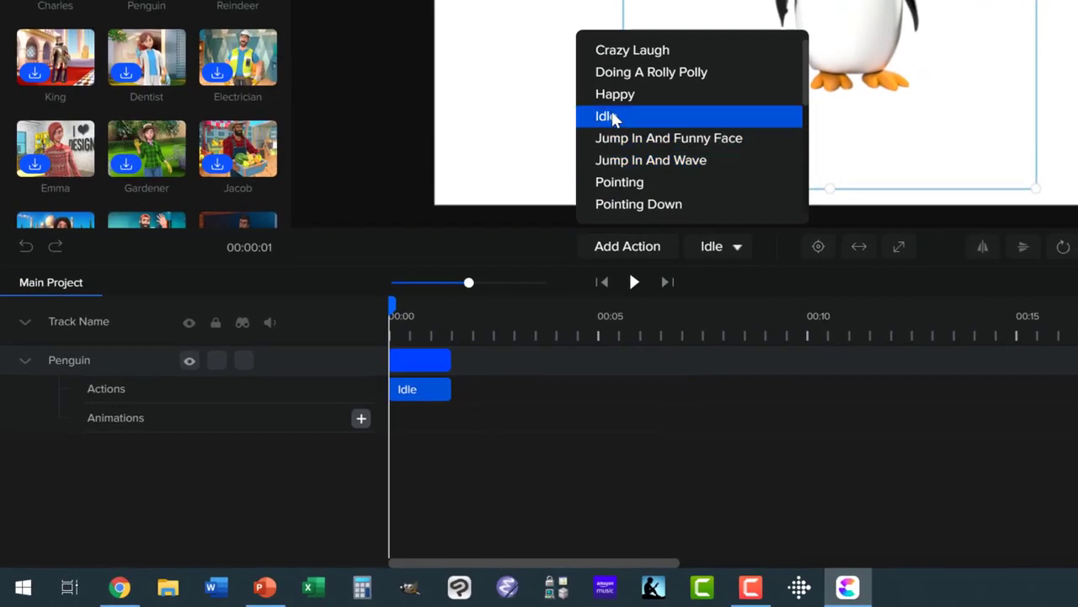
click(611, 117)
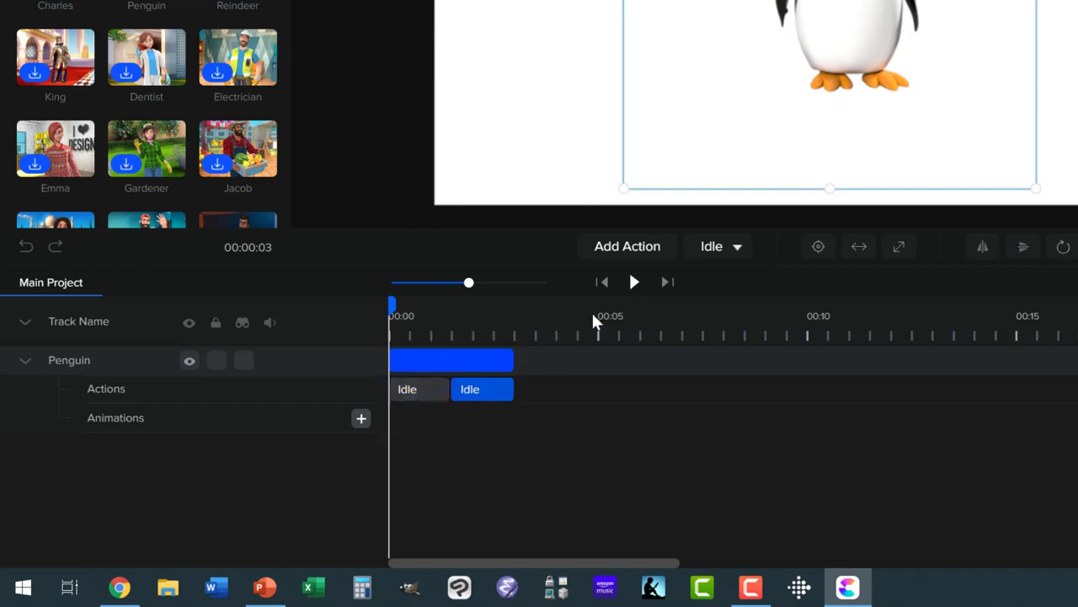
click(614, 250)
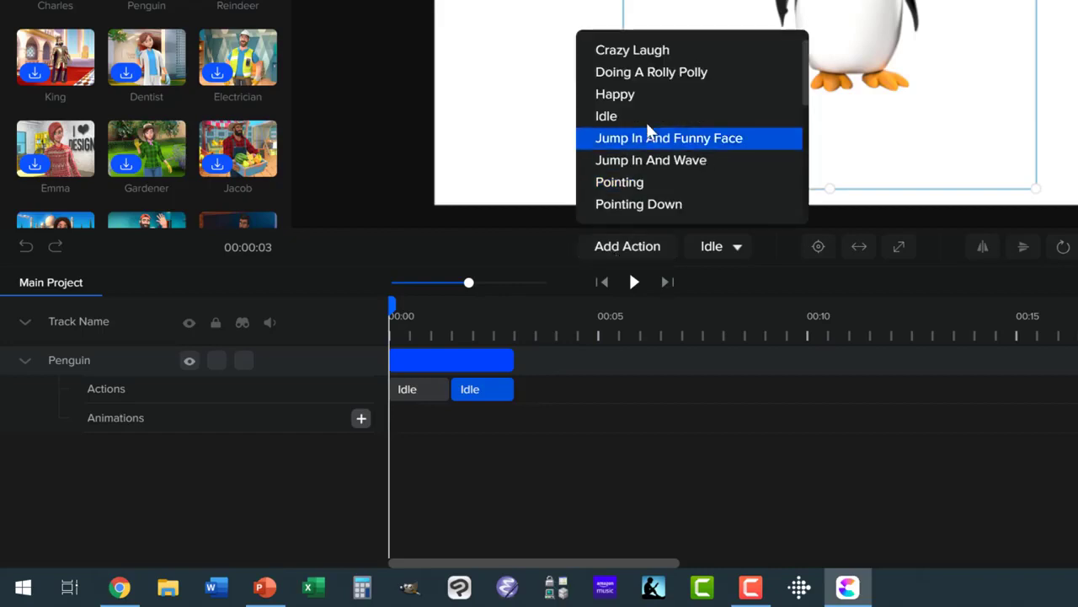
scroll(652, 118, down, 5)
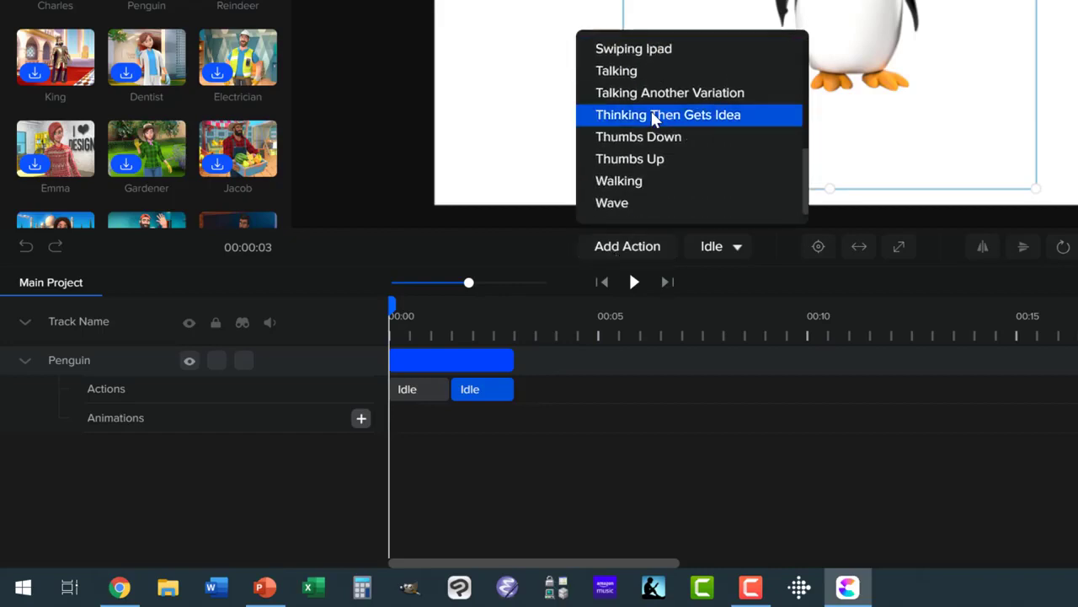
scroll(654, 126, up, 5)
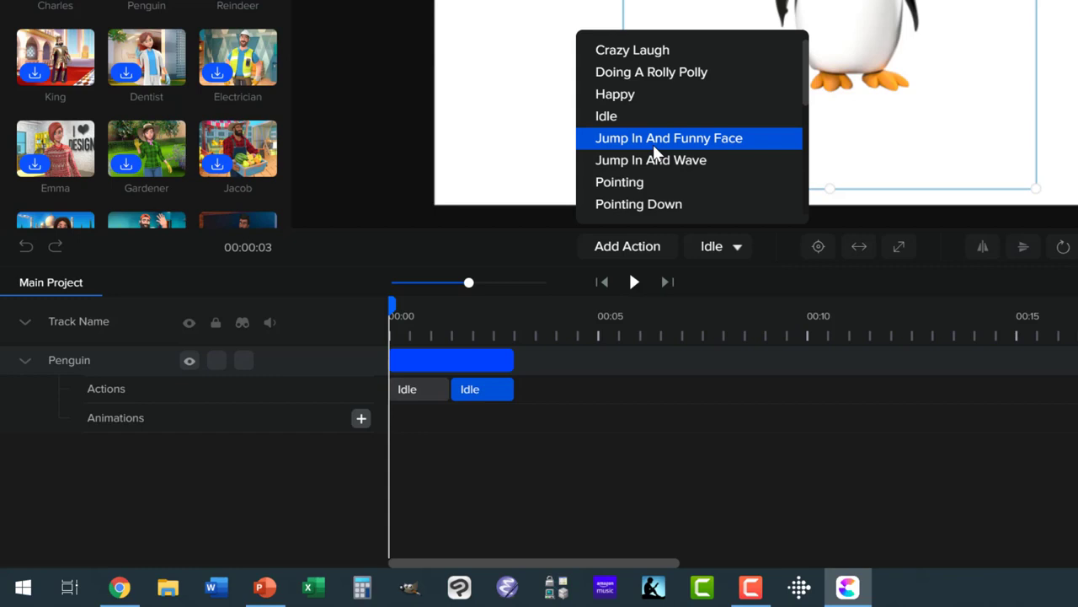
click(582, 460)
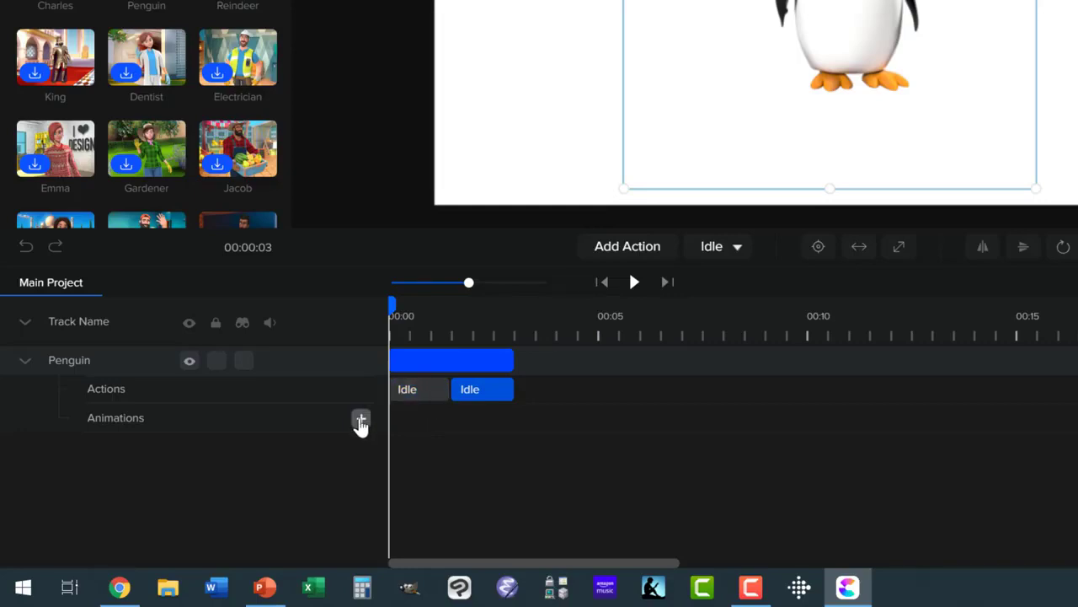
- Add an animation with Position enabled to the Penguin track and move its block further along the timeline
click(361, 420)
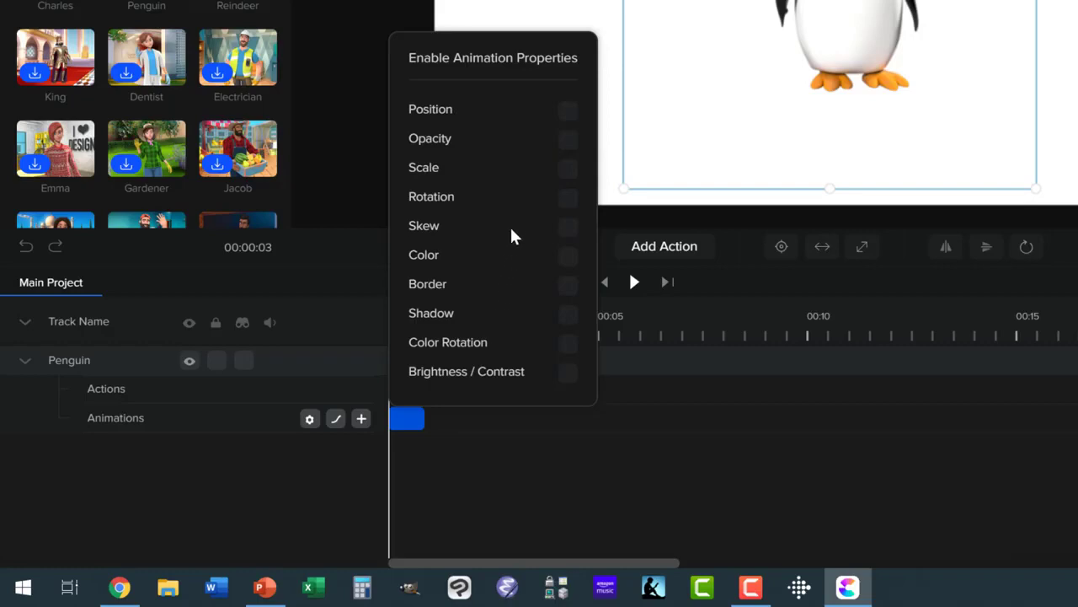
click(566, 116)
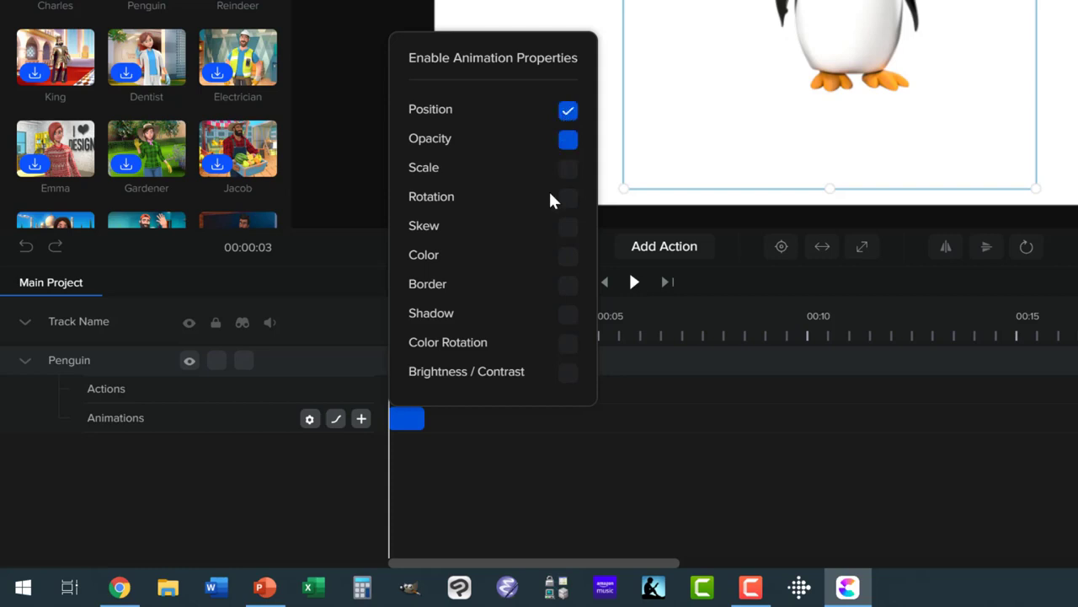
click(619, 433)
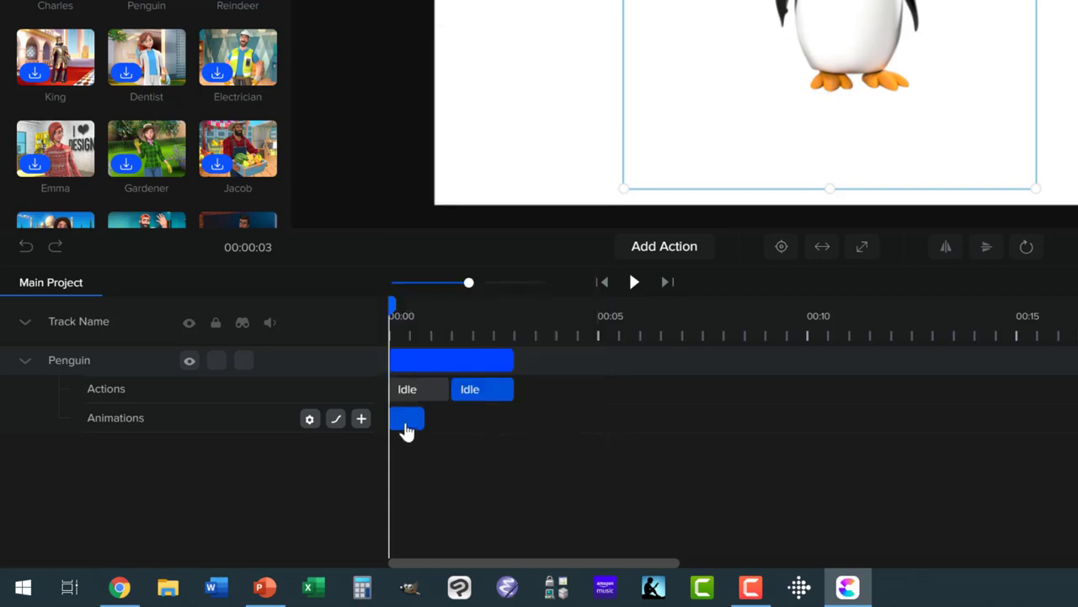
drag(406, 429, 502, 420)
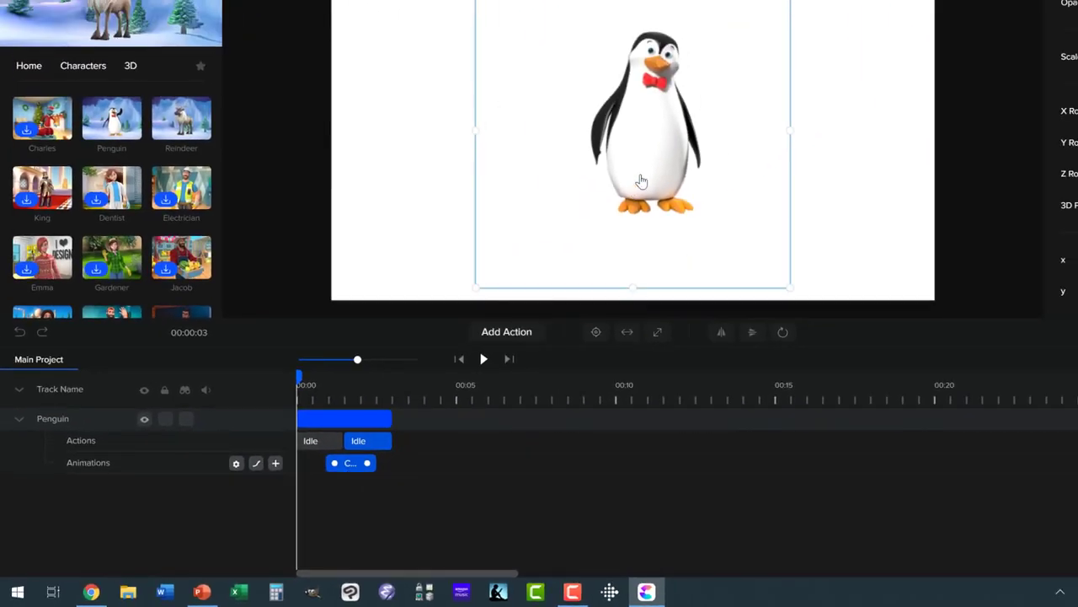
- Set the penguin's animation to start at the left side of the canvas and end at the right side
drag(484, 188, 412, 196)
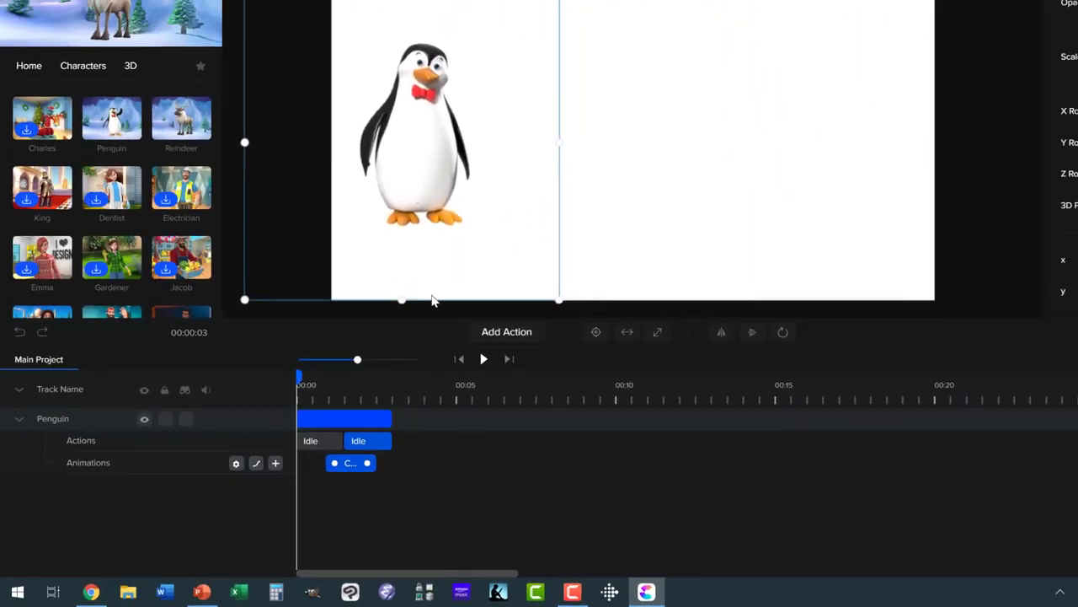
click(356, 385)
drag(366, 392, 384, 390)
drag(632, 187, 838, 187)
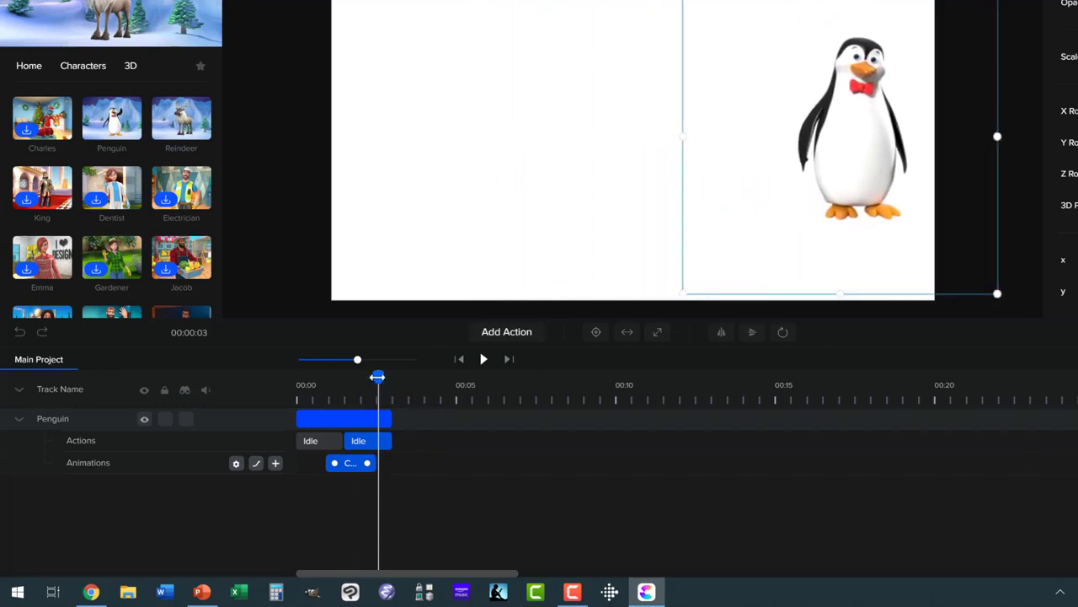
- Stretch the custom animation block over the penguin clip's full length and play the movement from the start
drag(377, 377, 302, 398)
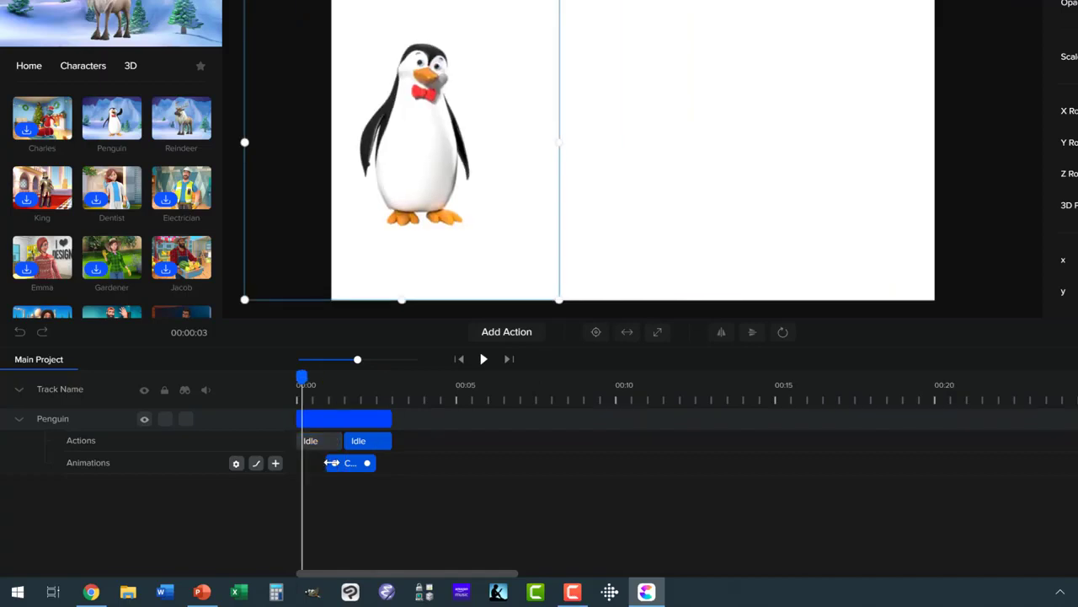
drag(326, 471, 300, 468)
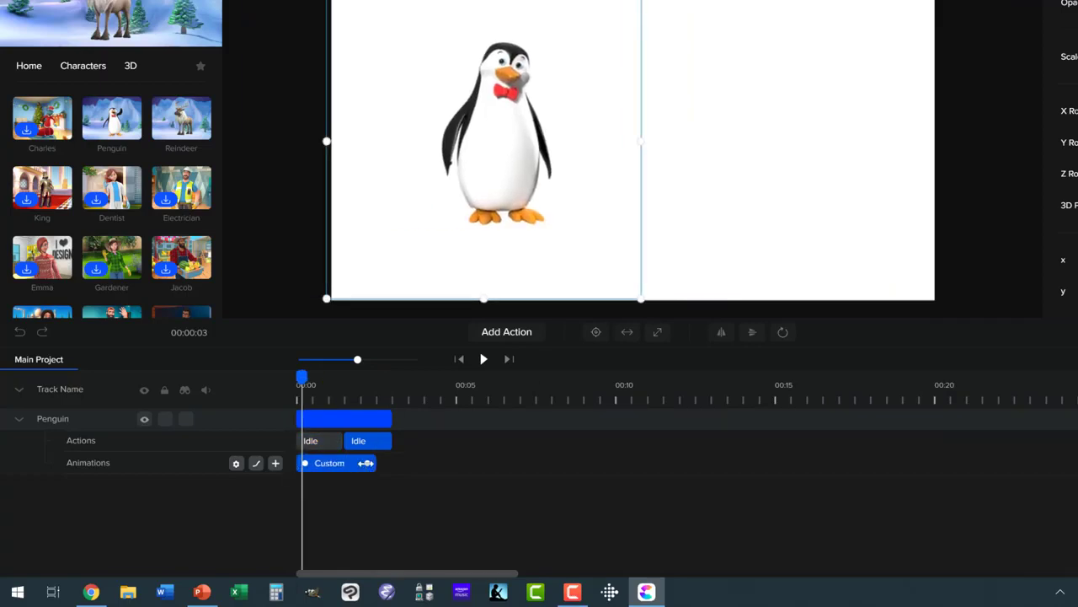
drag(375, 462, 391, 463)
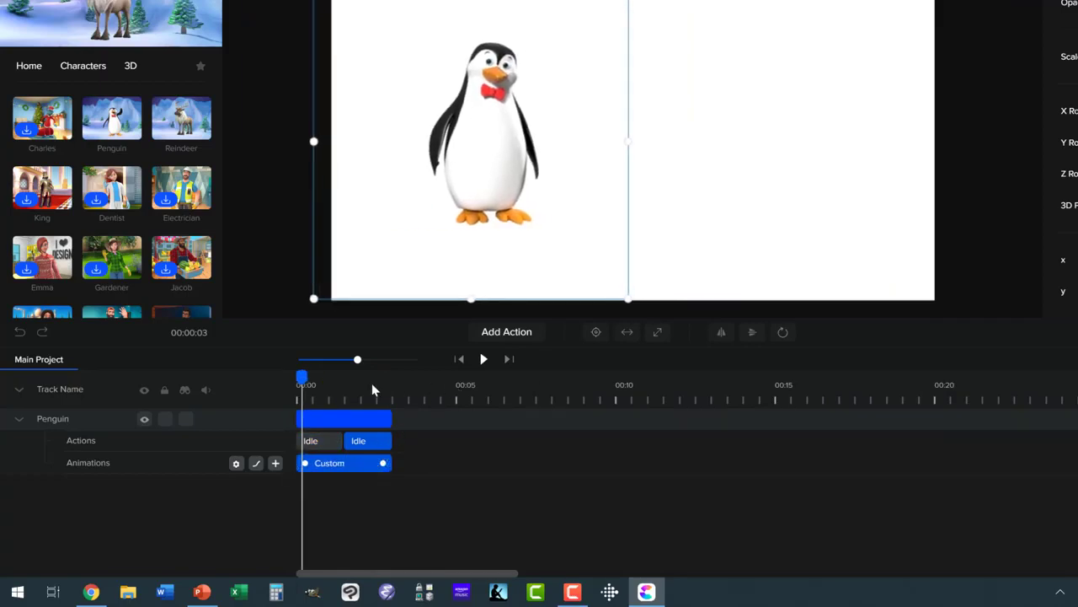
drag(302, 378, 289, 380)
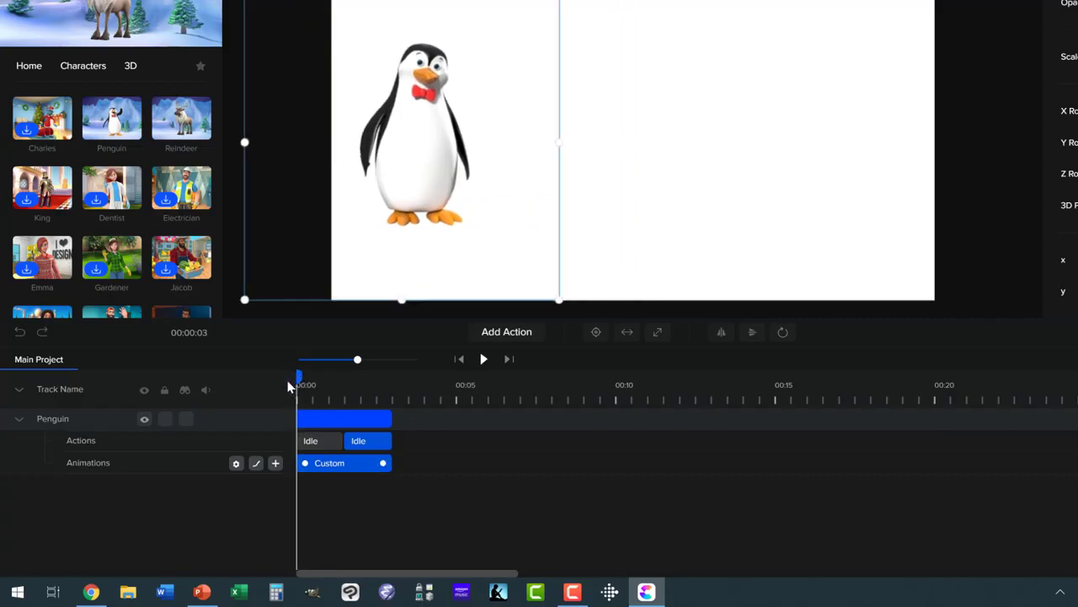
click(481, 360)
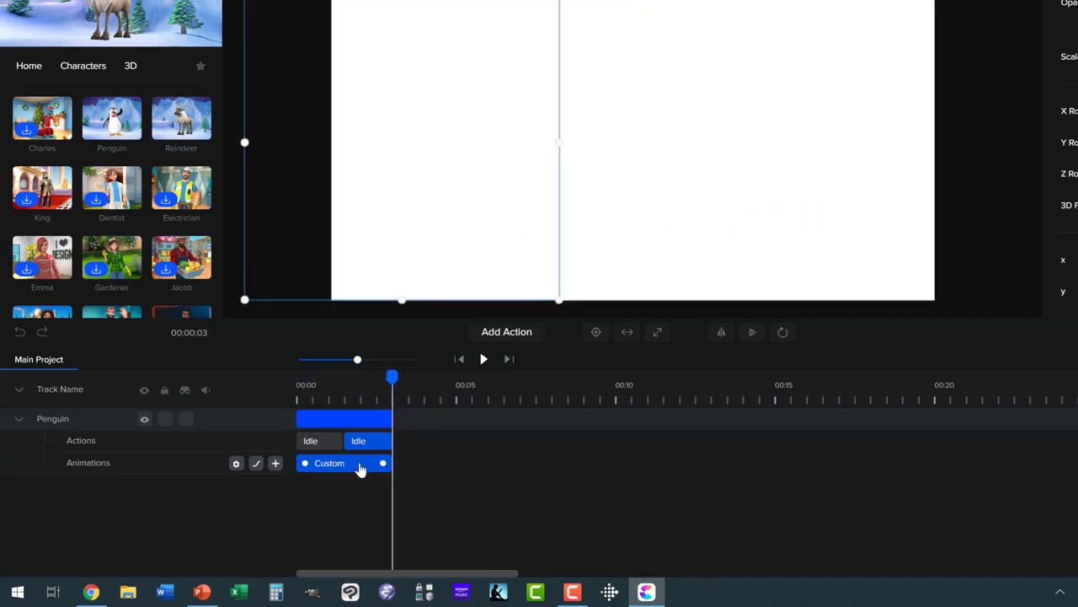
- Set the custom animation's easing to Linear, check the Both option, and replay the movement from the start
right_click(361, 465)
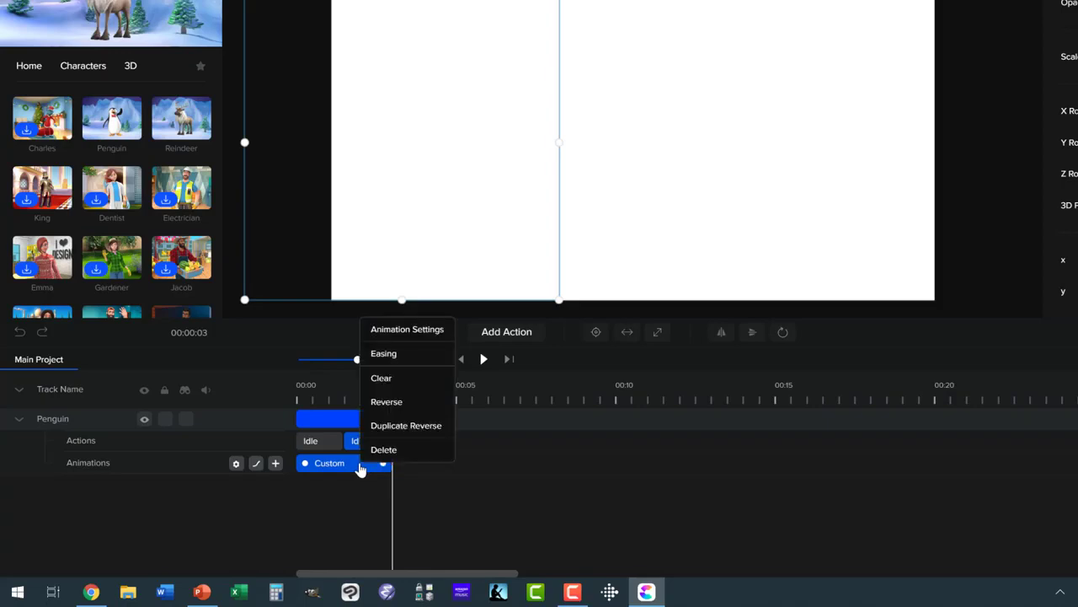
click(384, 358)
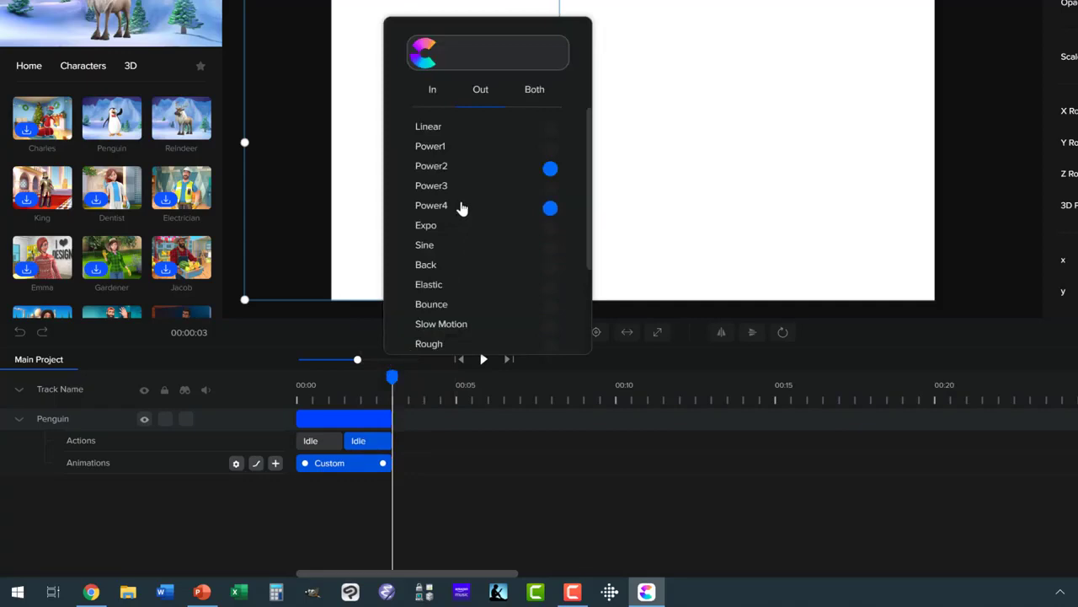
click(550, 130)
click(536, 94)
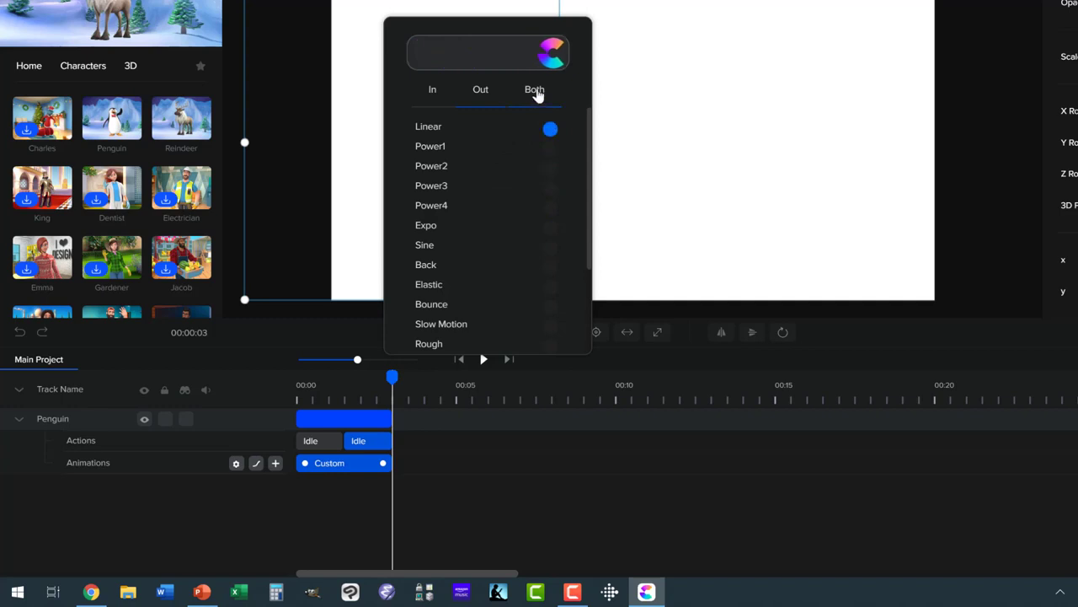
click(440, 476)
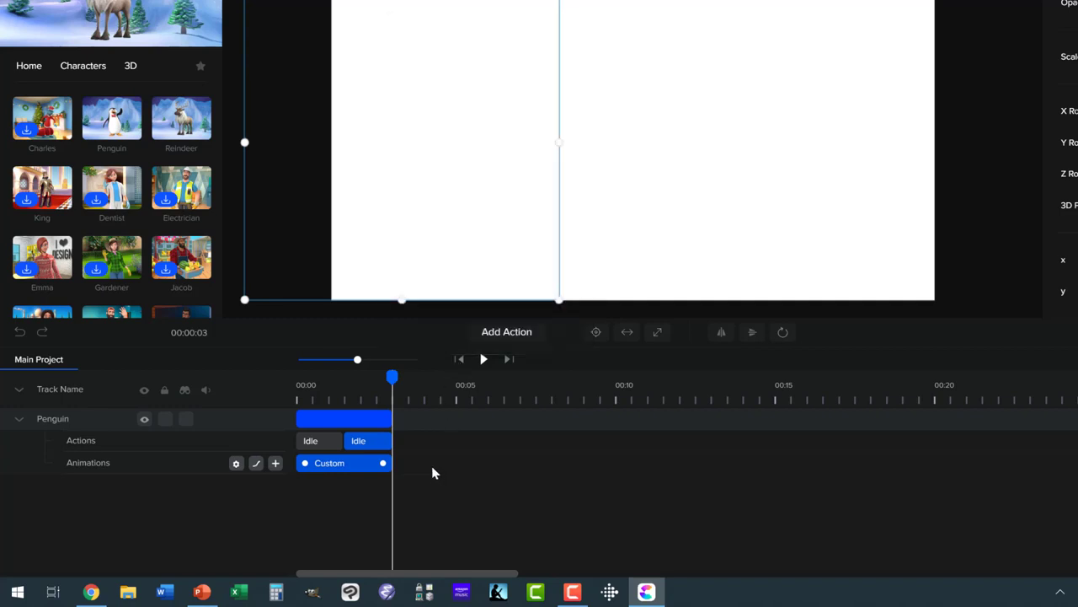
click(460, 364)
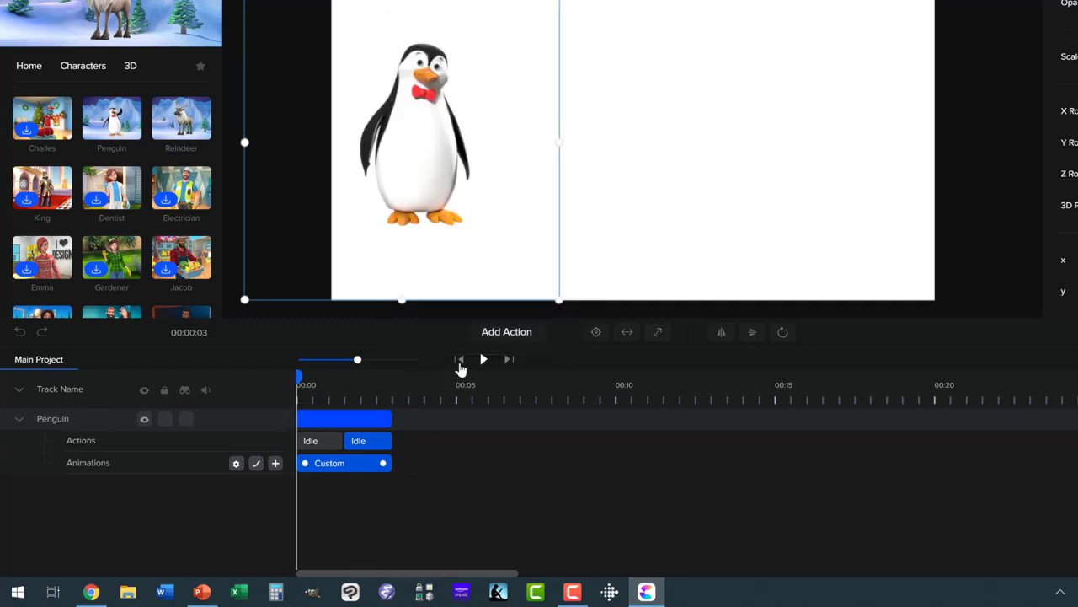
click(483, 360)
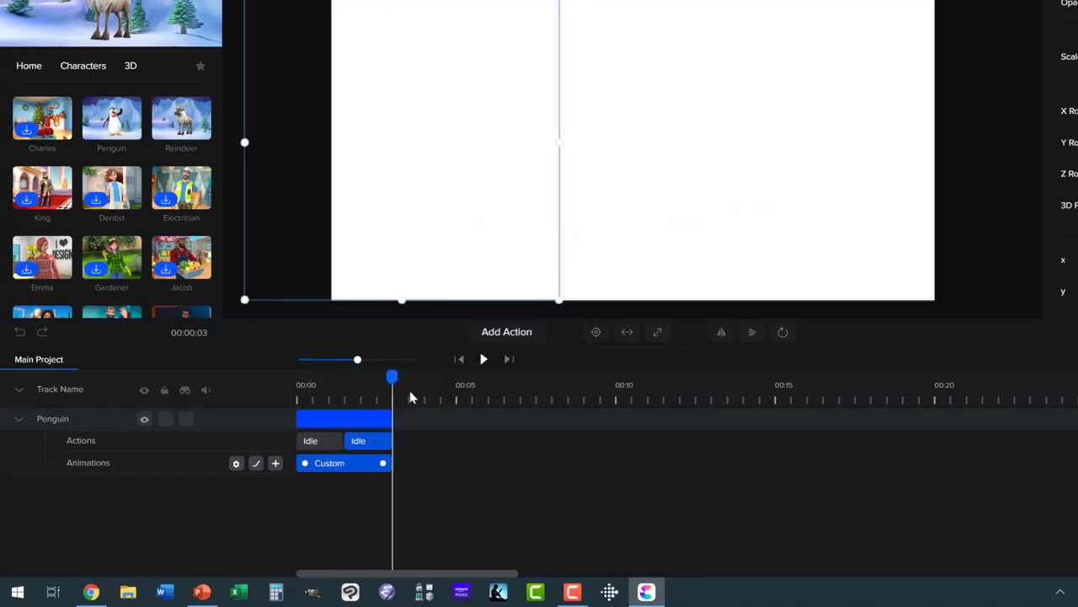
- Add a text element at about the 2-second mark and color it black (#000000)
drag(381, 383, 361, 384)
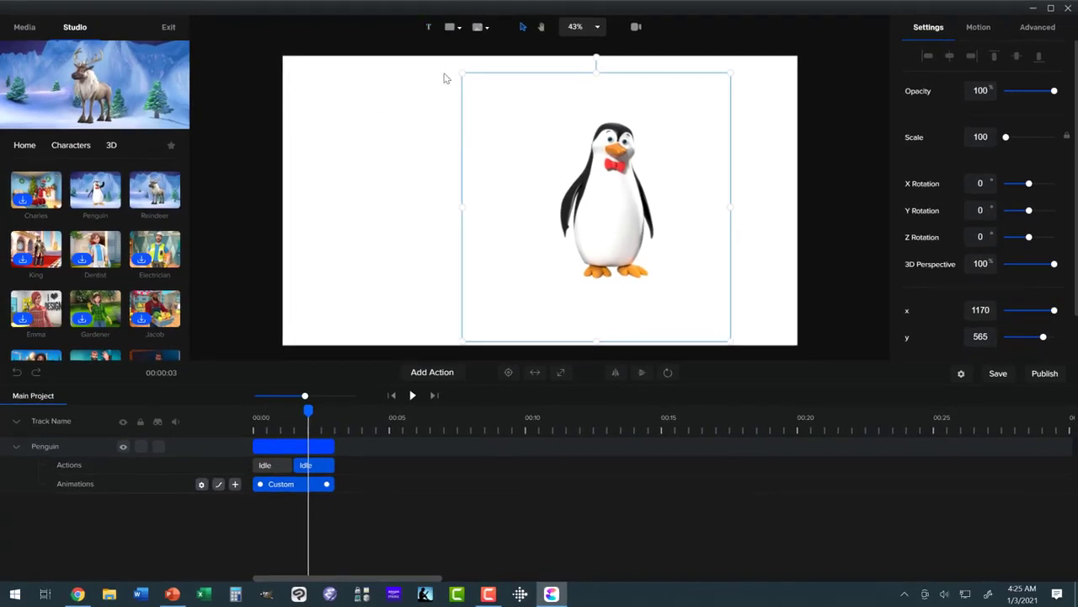
click(429, 28)
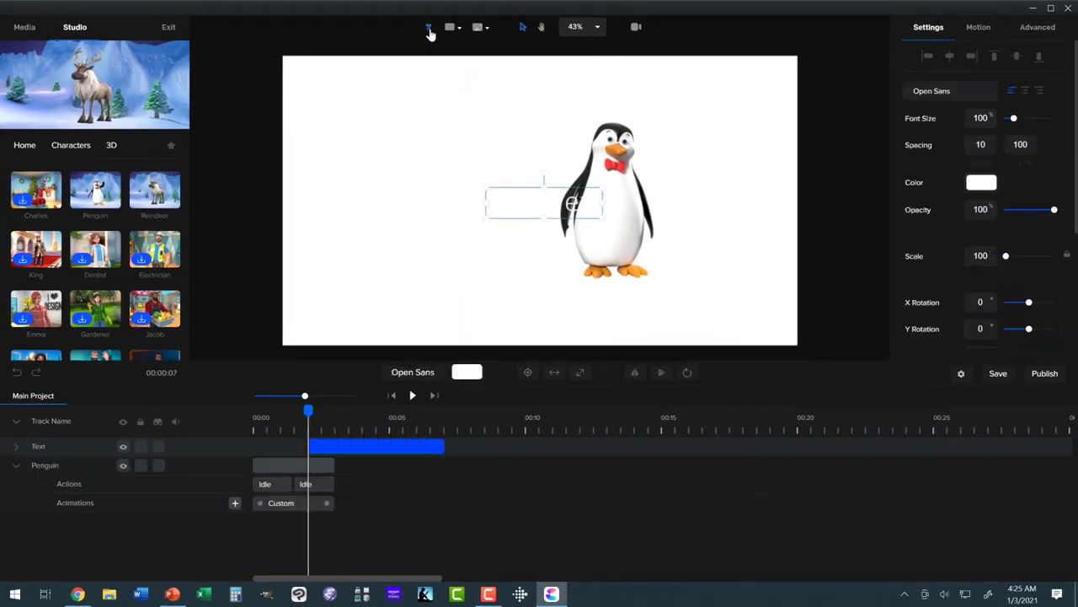
click(492, 206)
drag(490, 201, 599, 196)
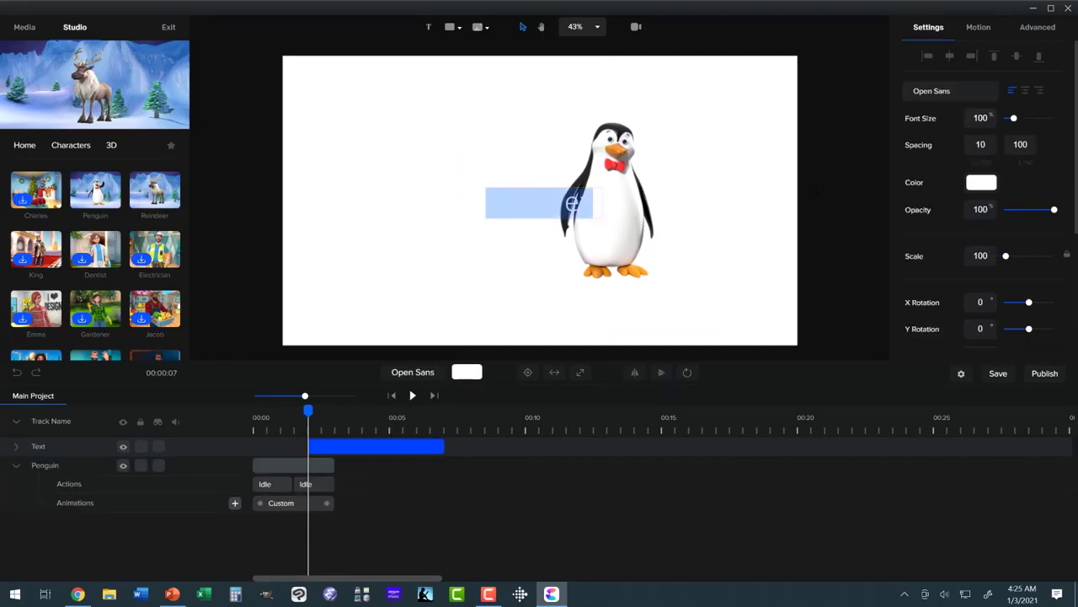
click(980, 187)
drag(918, 163, 908, 189)
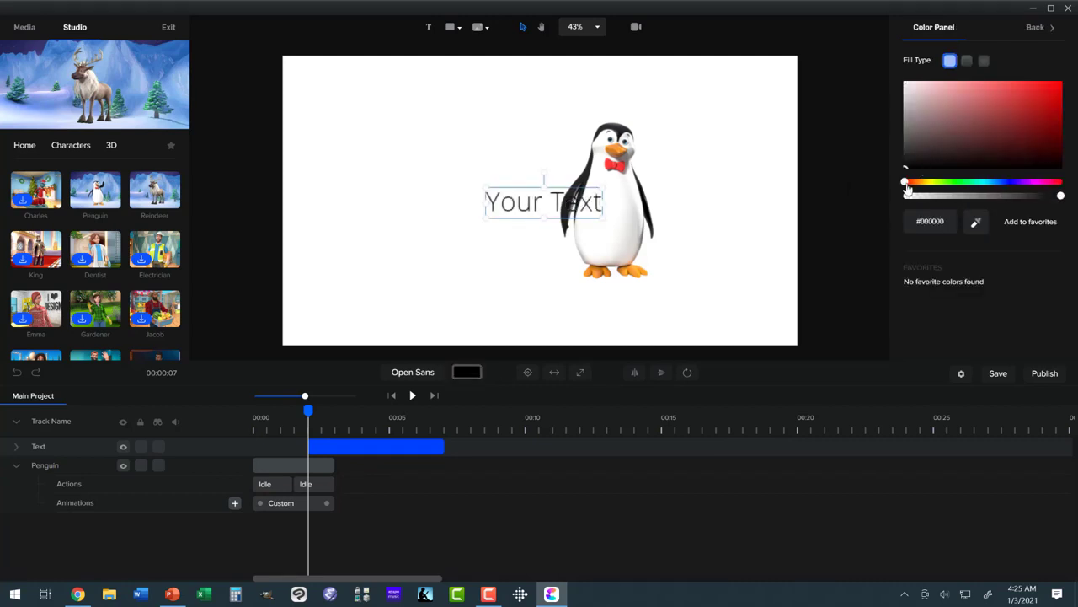
- Move the text to the left of the penguin and shift its clip to start where the penguin clip ends
drag(560, 204, 427, 194)
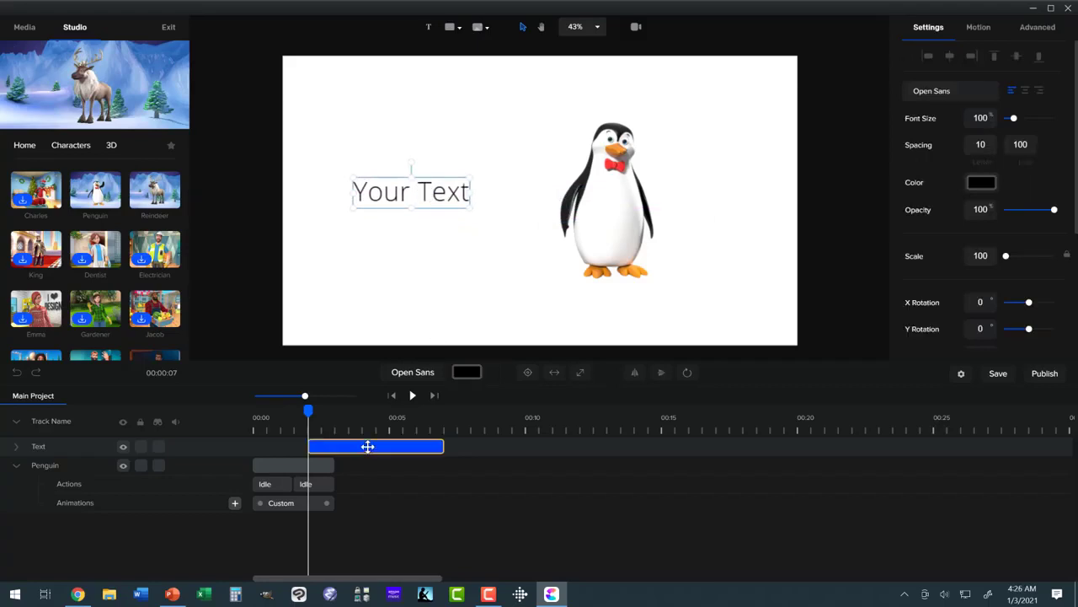
drag(385, 445, 411, 445)
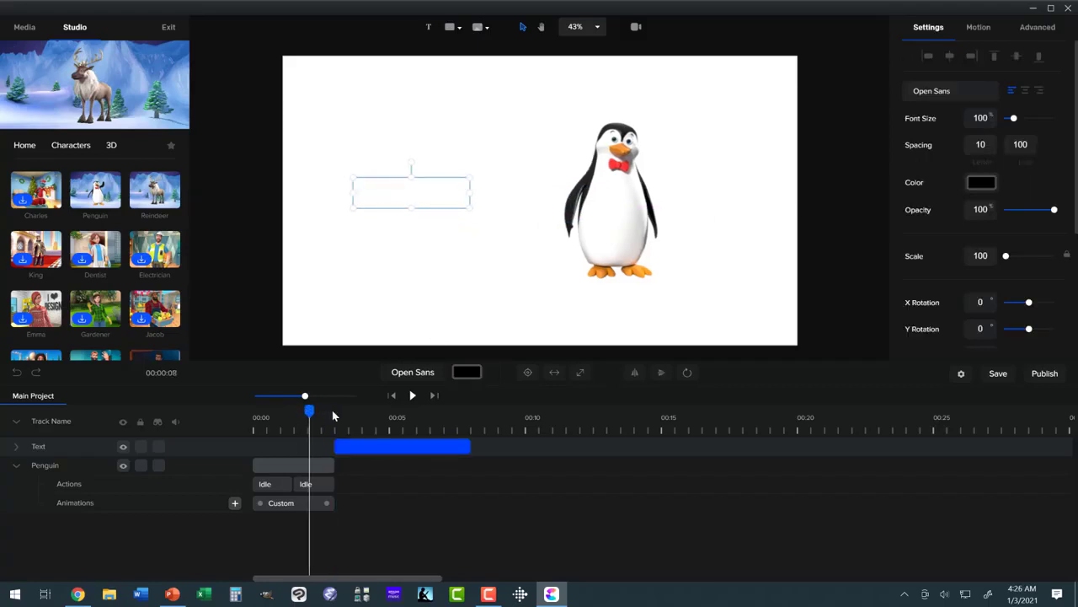
drag(309, 410, 334, 413)
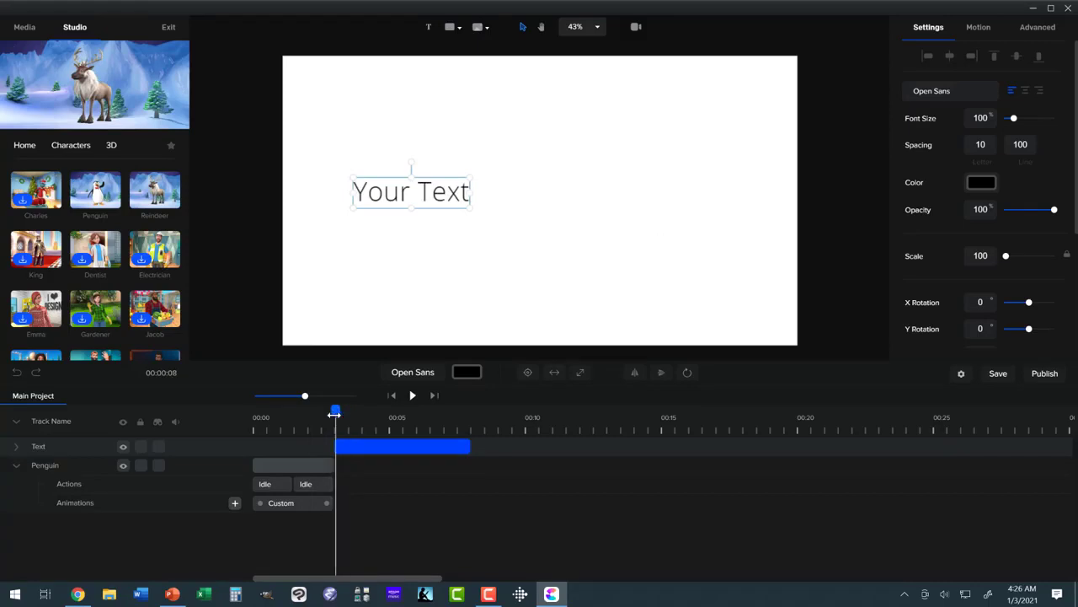
click(369, 444)
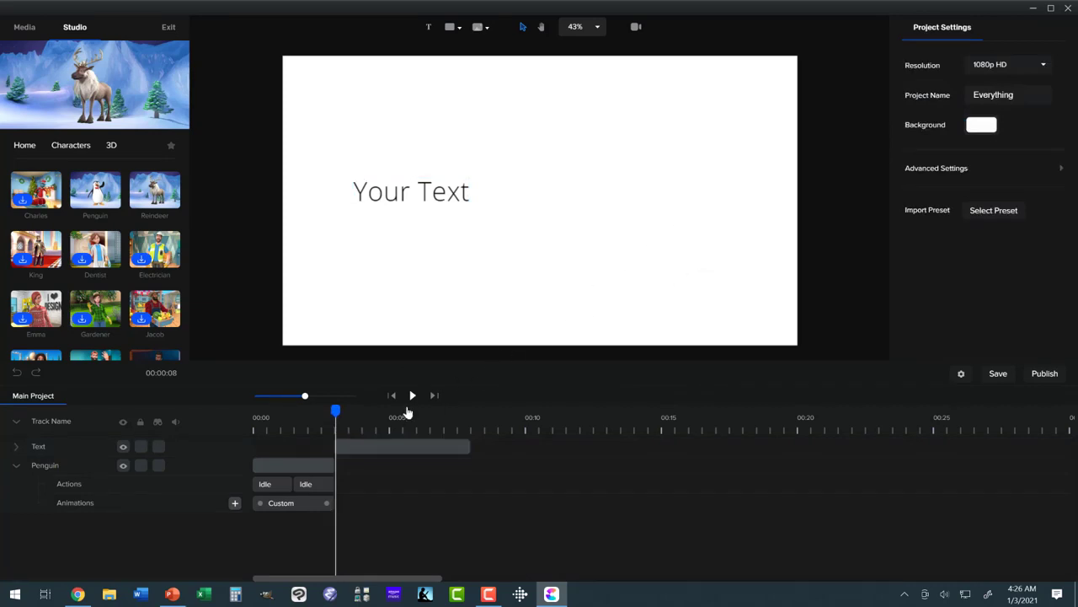
click(383, 440)
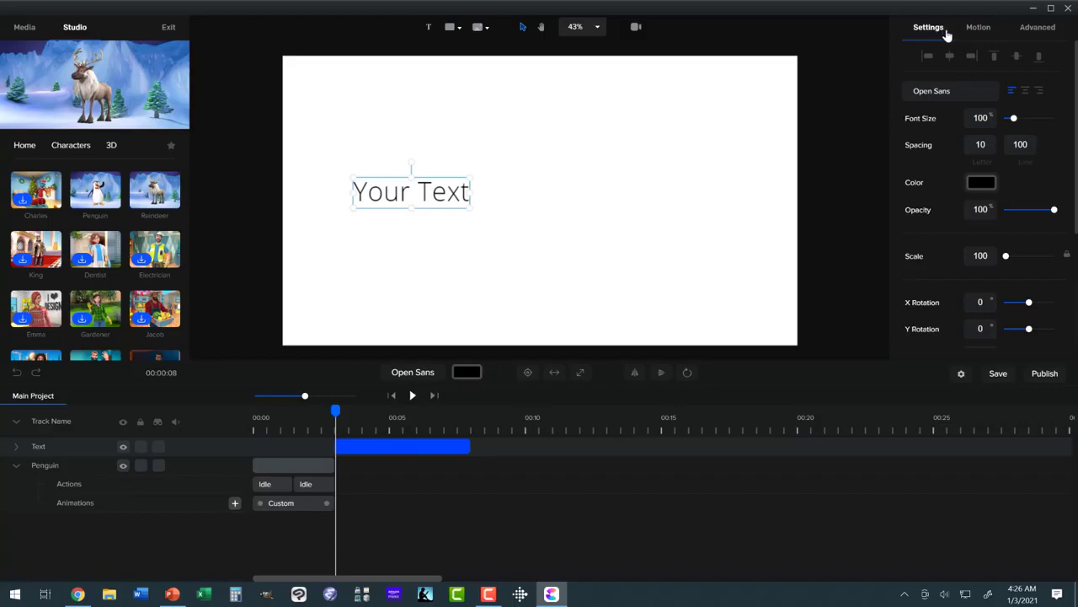
- Apply the Right / Left in-and-out Slide motion to the text after trying Left / Right, and play it
click(976, 29)
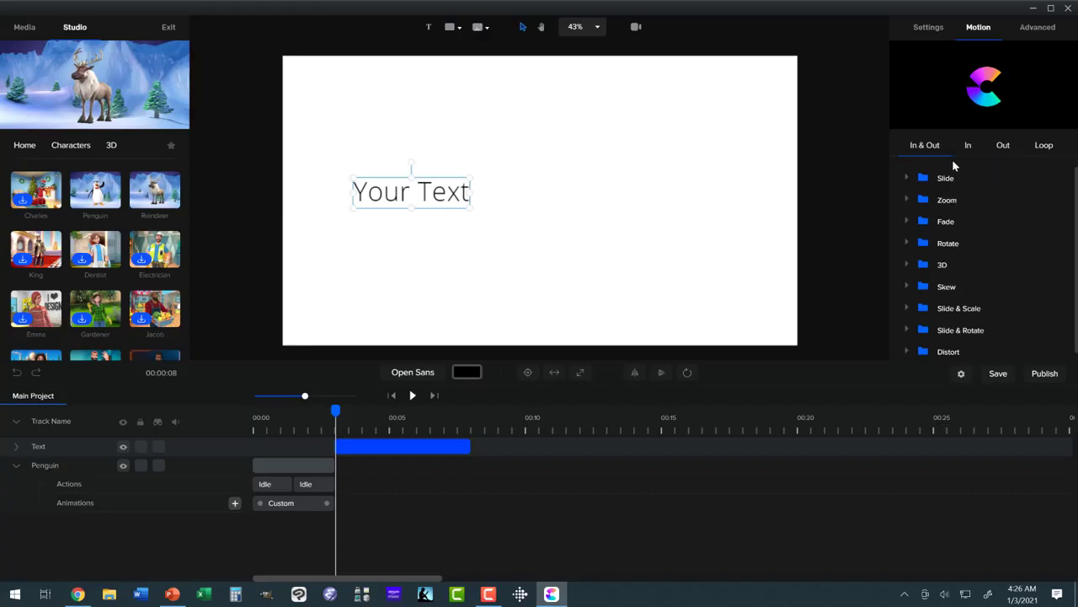
click(908, 179)
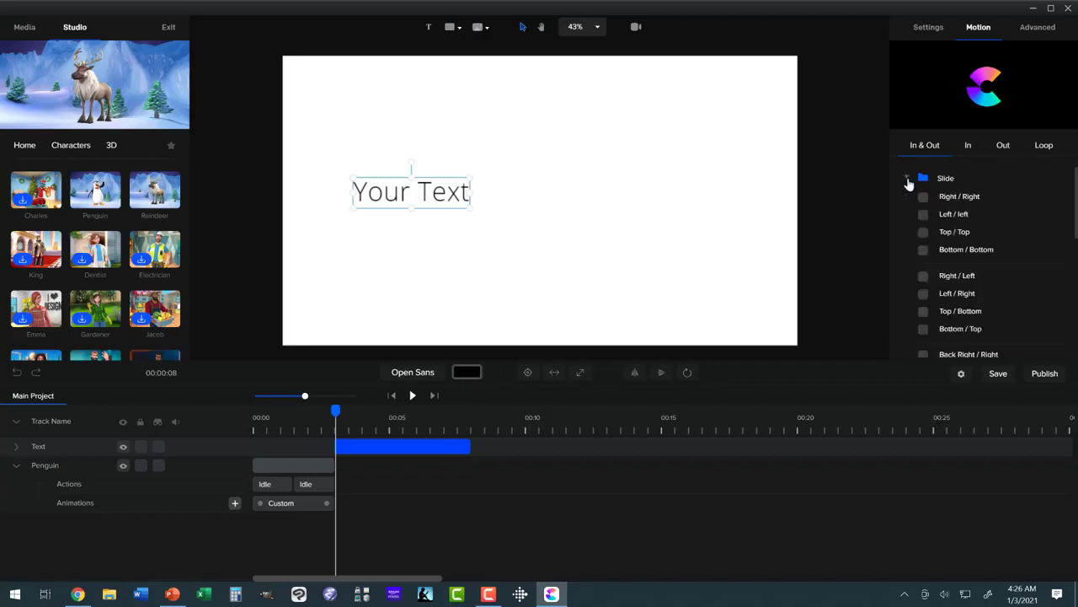
click(923, 294)
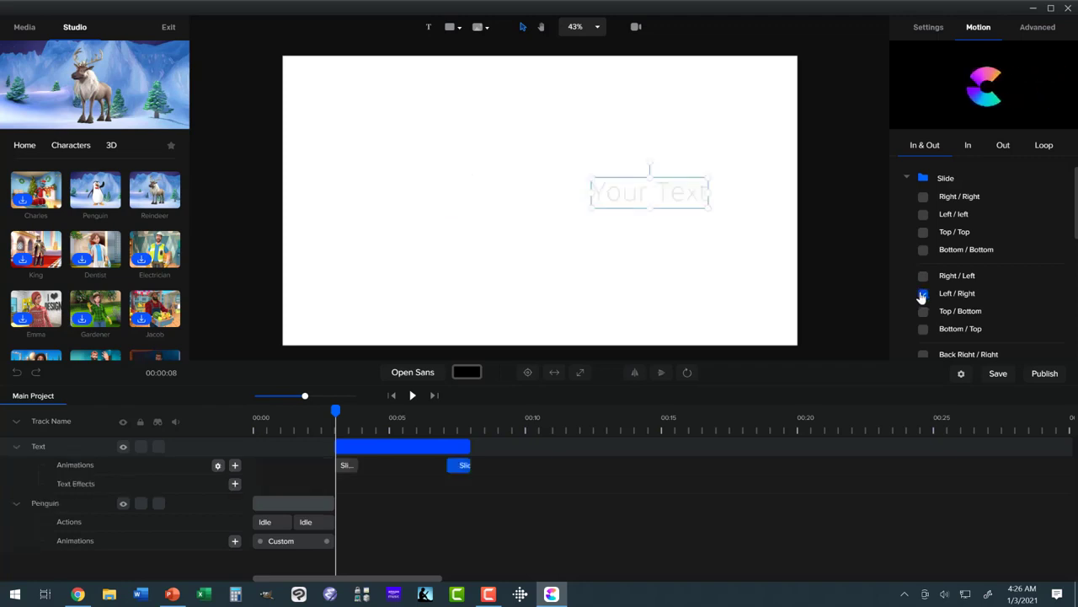
click(922, 278)
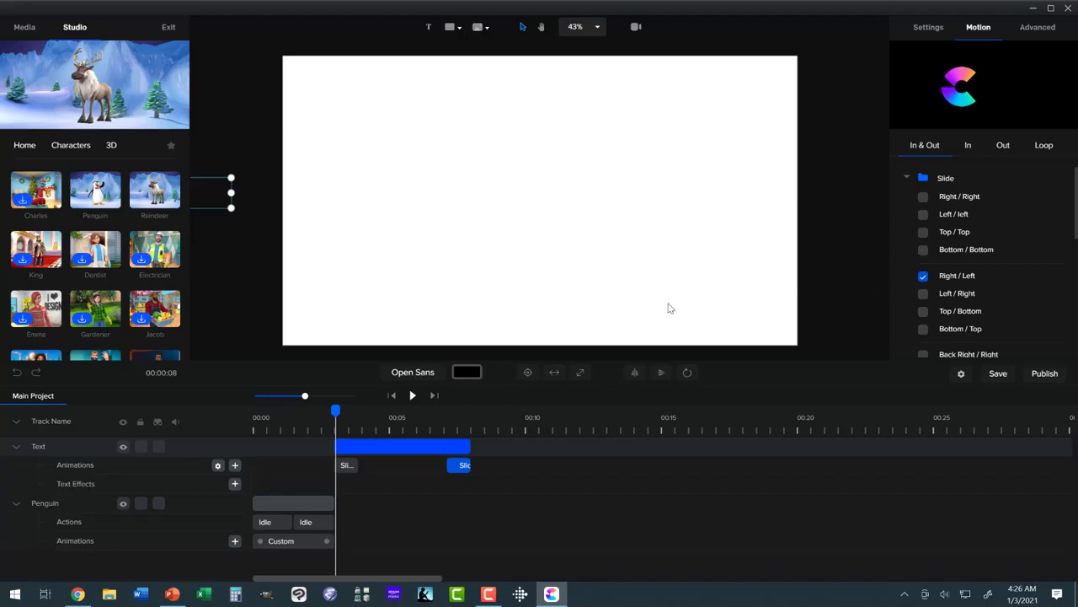
click(413, 396)
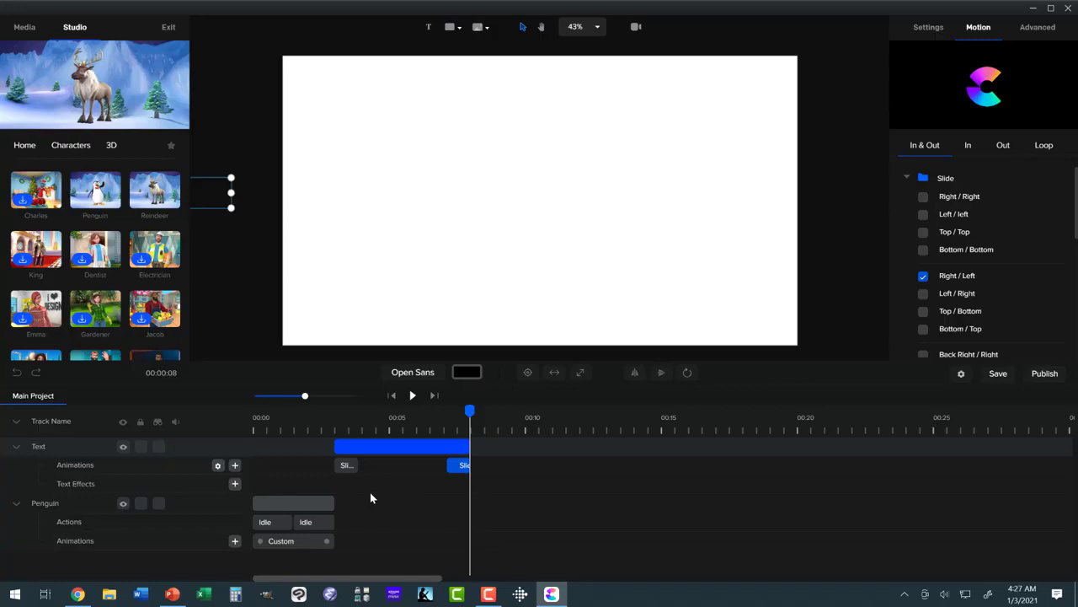
- Apply the Up / Up in-and-out Zoom motion to the text clip
click(906, 177)
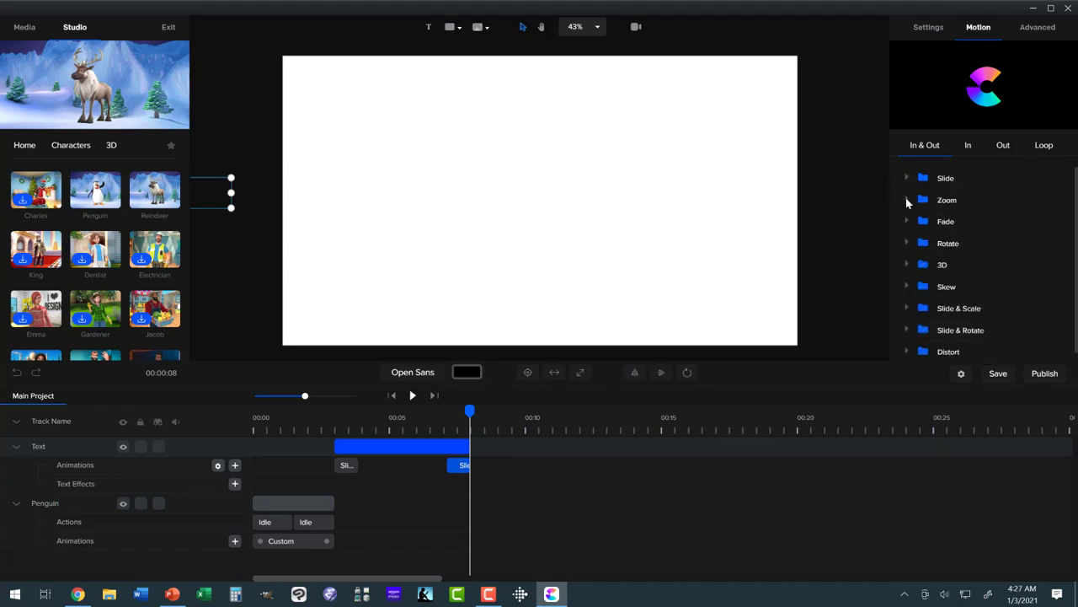
click(907, 200)
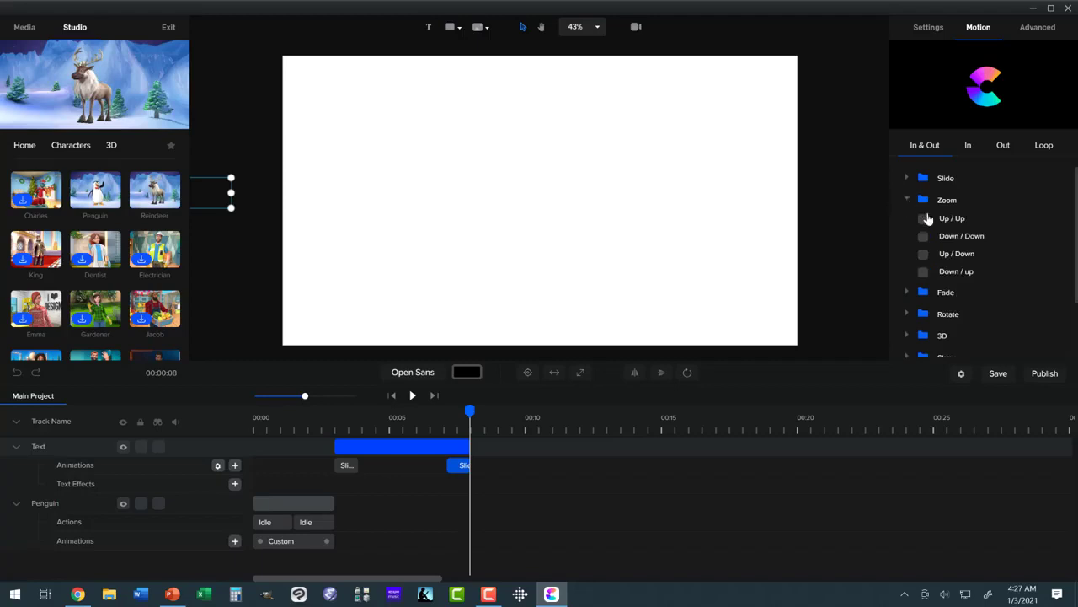
click(926, 219)
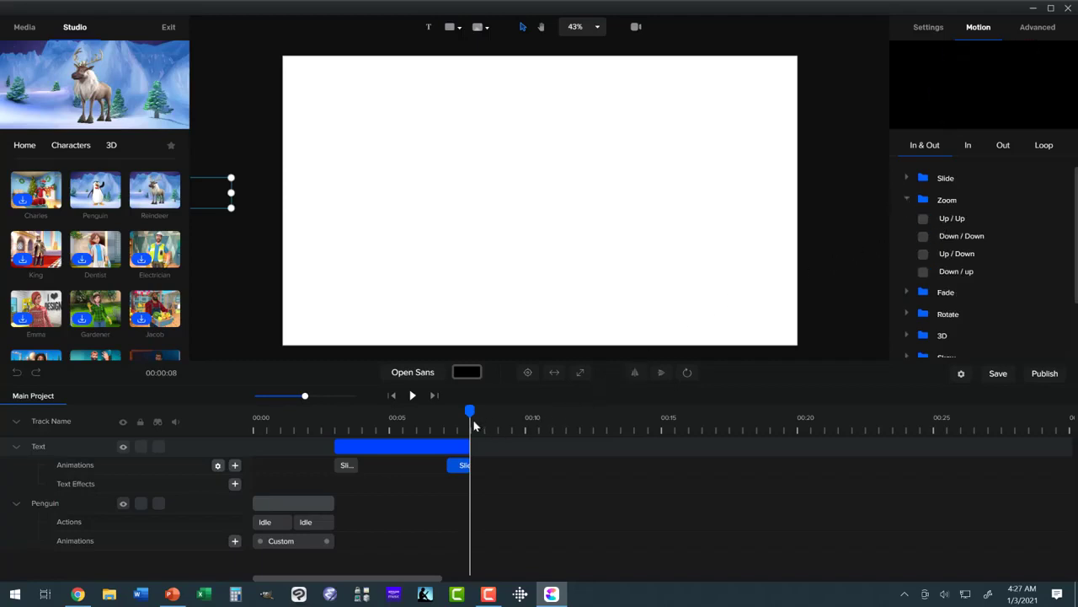
click(444, 444)
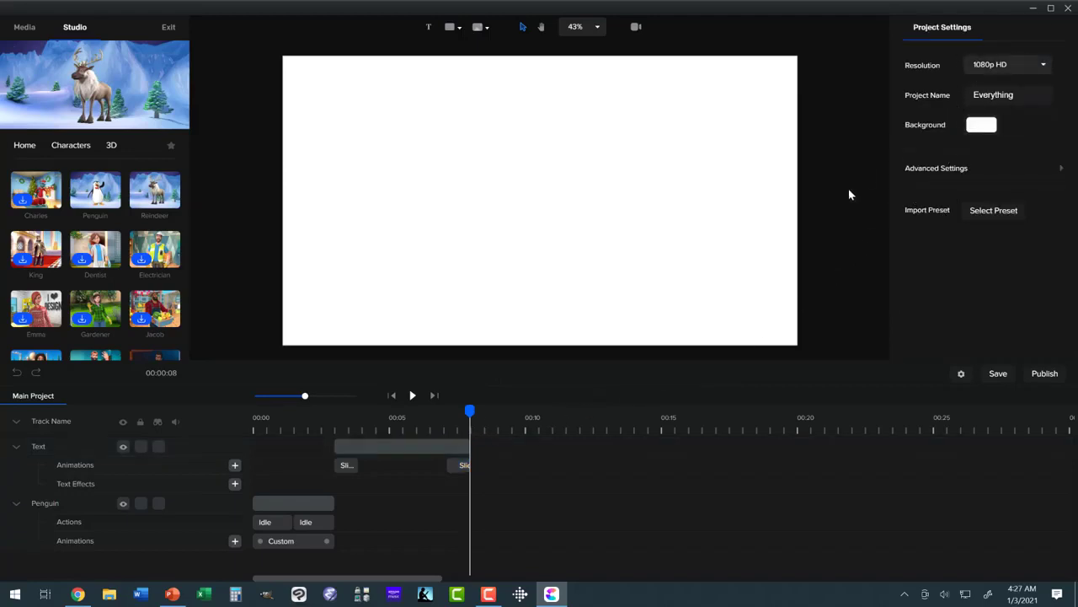
click(435, 444)
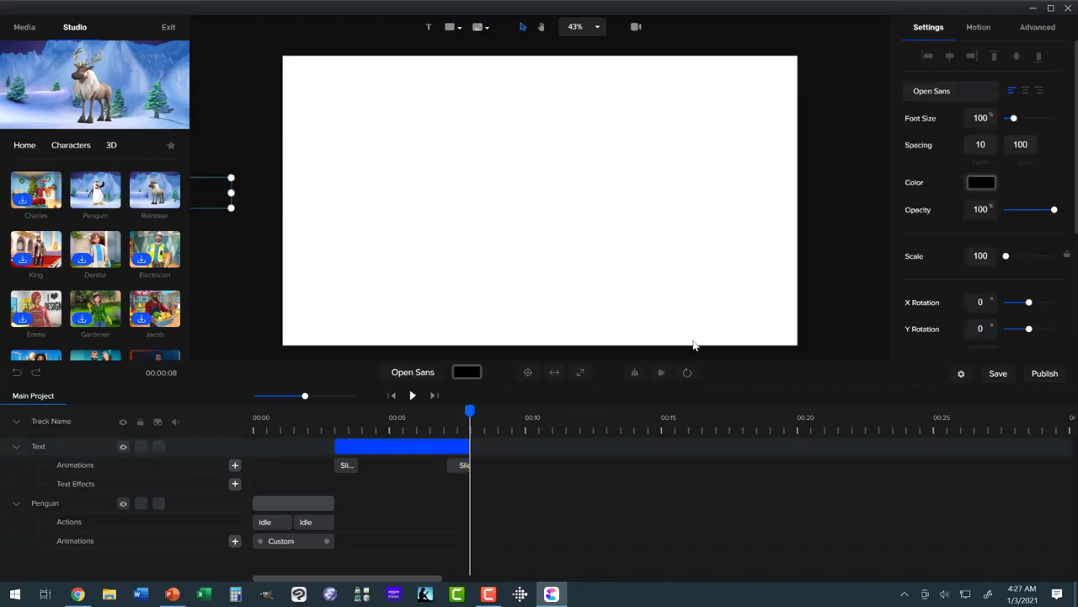
click(979, 32)
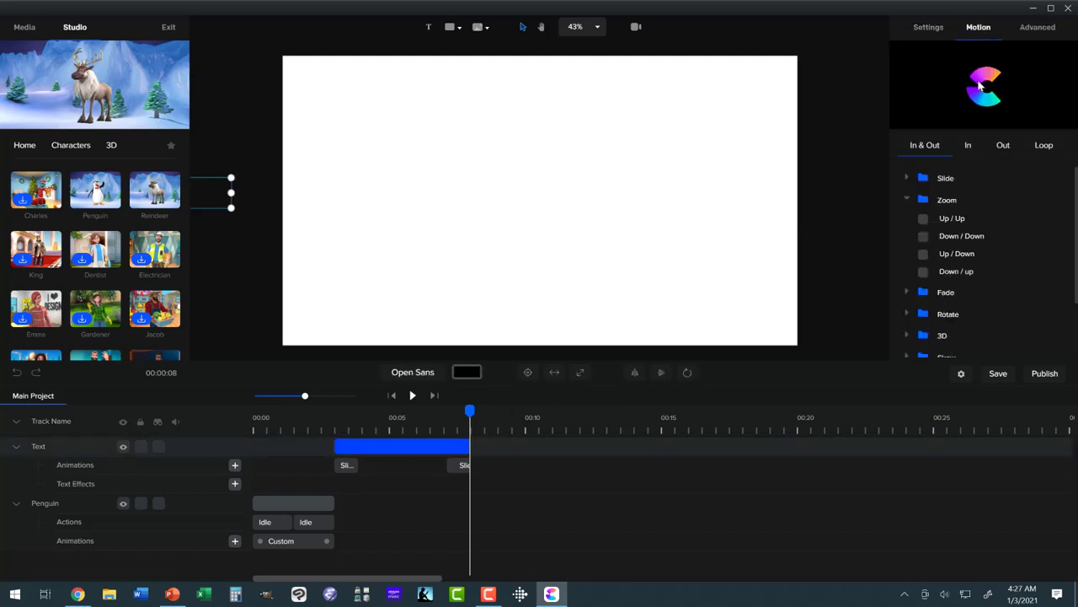
click(924, 218)
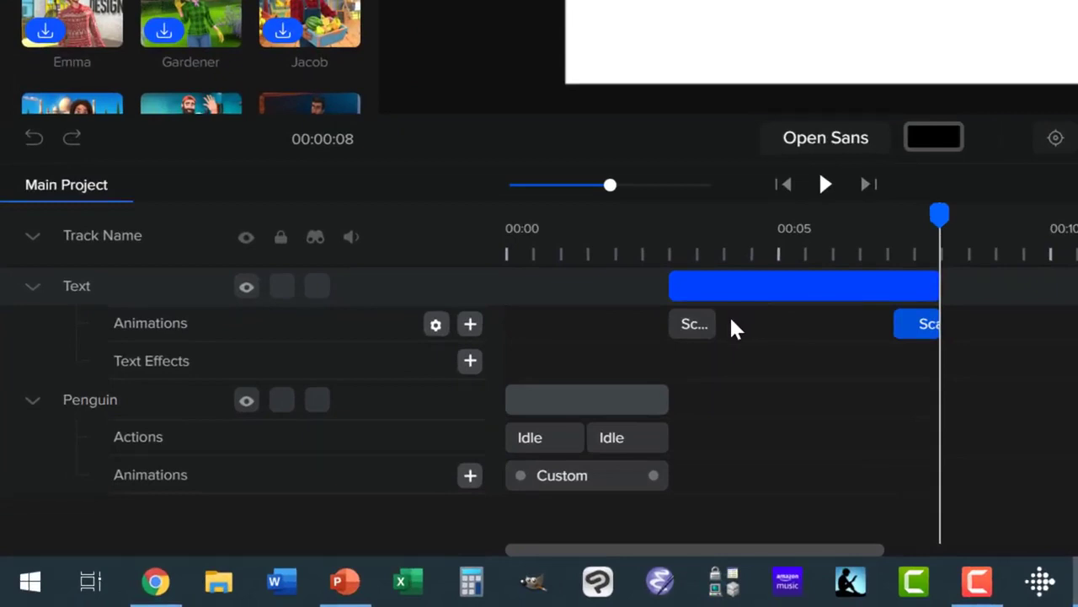
- Lengthen the text's opening Scale Up block to about 2.5 s and its closing Scale Up block to about 2 s
drag(731, 324, 801, 327)
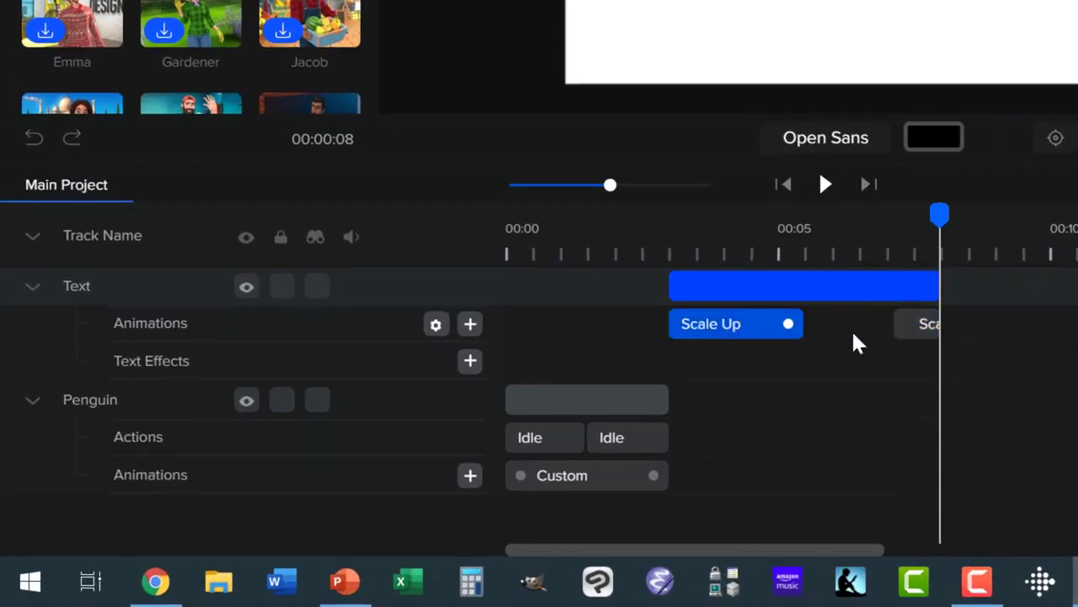
drag(895, 318, 842, 344)
click(838, 340)
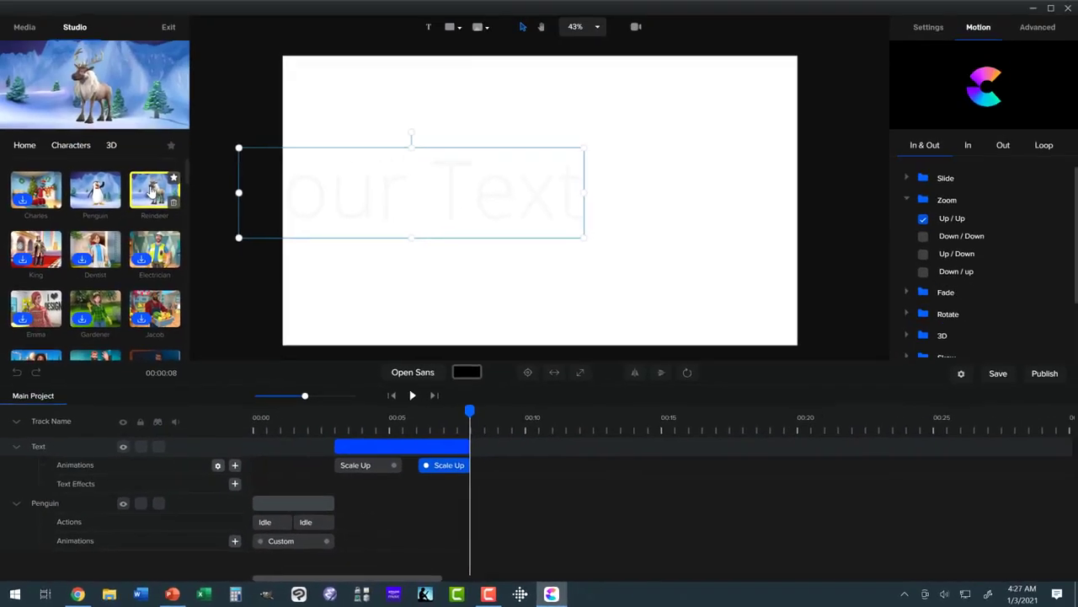
- Add the Reindeer character to the canvas at the end of the text clip and move the playhead to about 8.6 s
drag(154, 192, 563, 257)
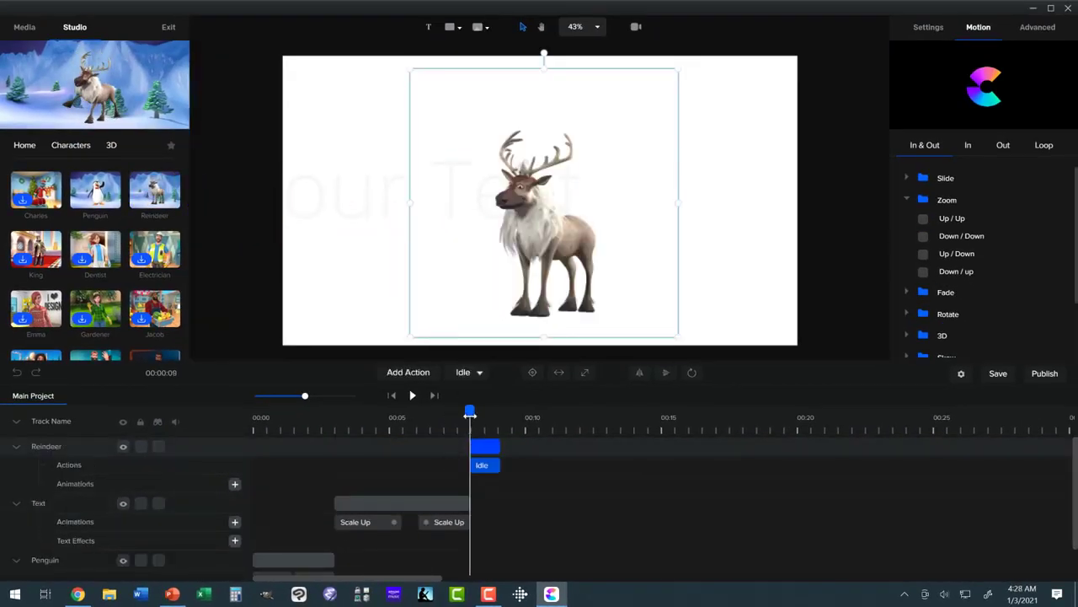
drag(470, 414, 486, 412)
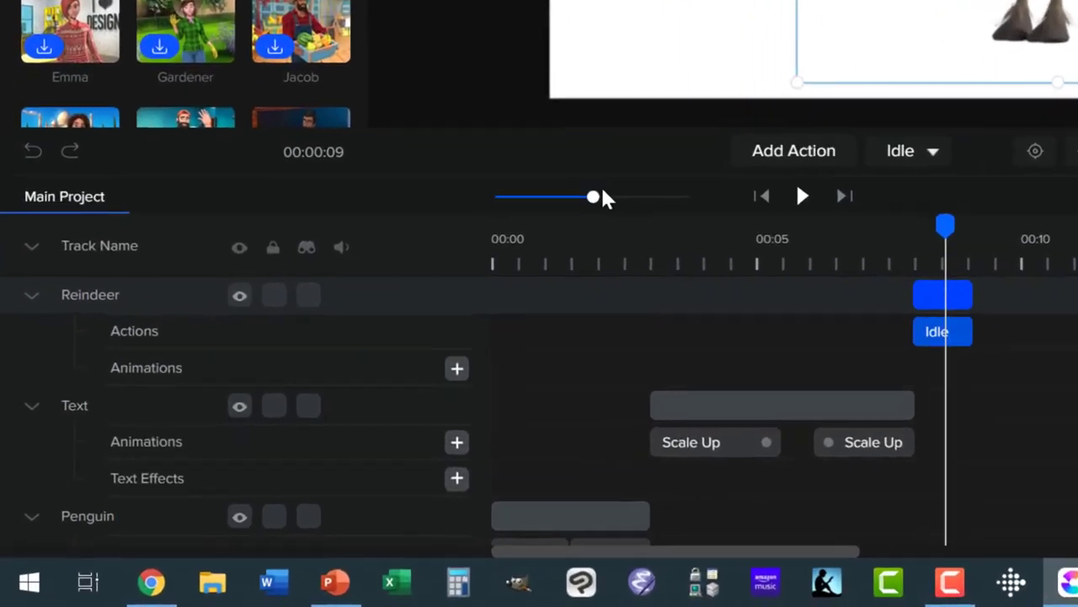
drag(624, 182, 650, 184)
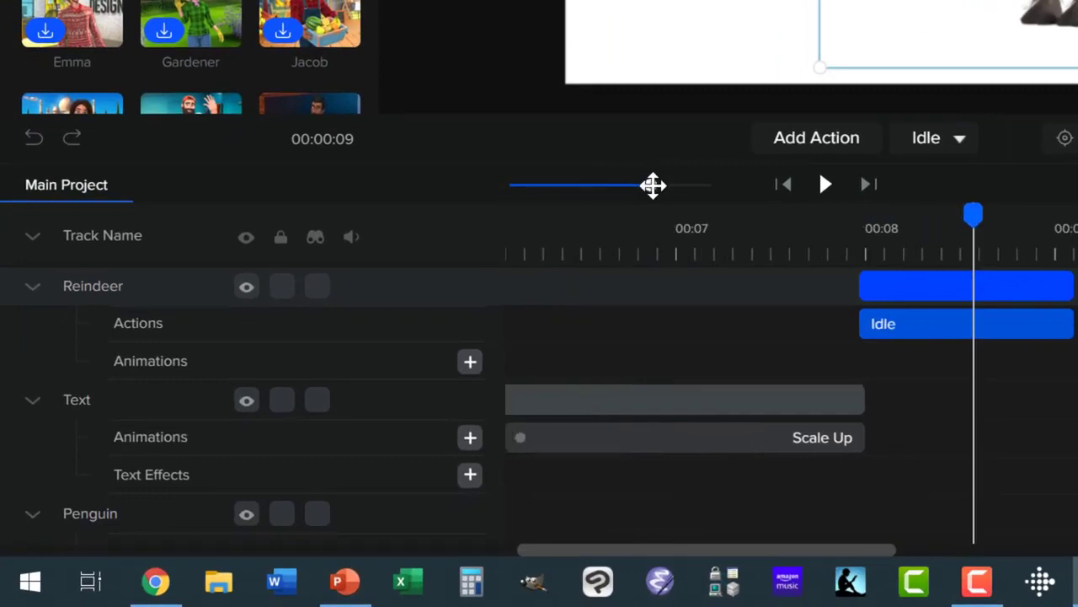
click(906, 331)
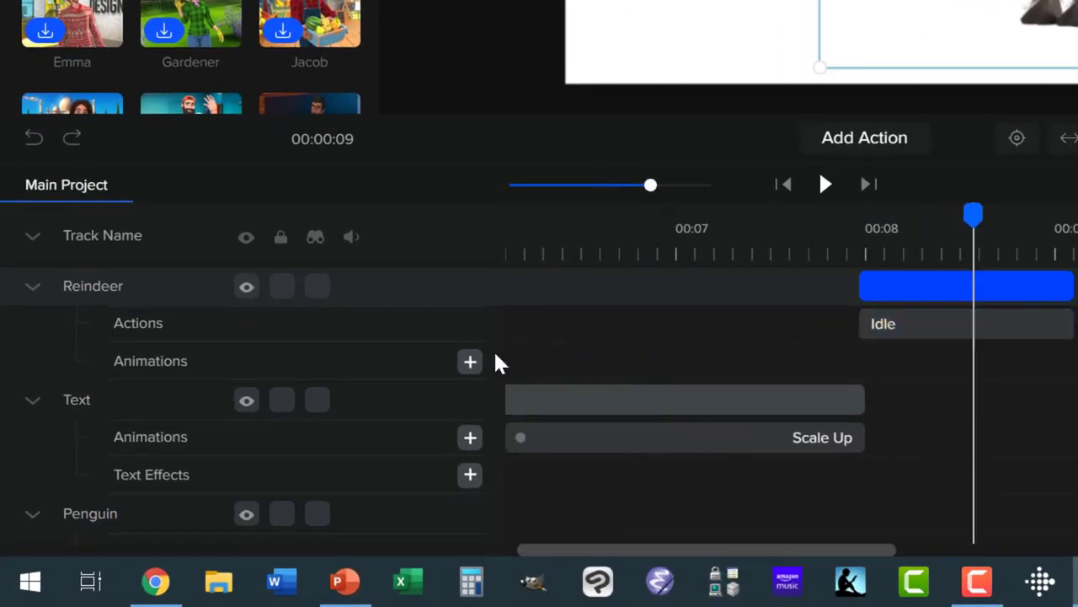
- Add a custom animation to the Reindeer at the playhead with Position, Scale and Rotation enabled
click(470, 364)
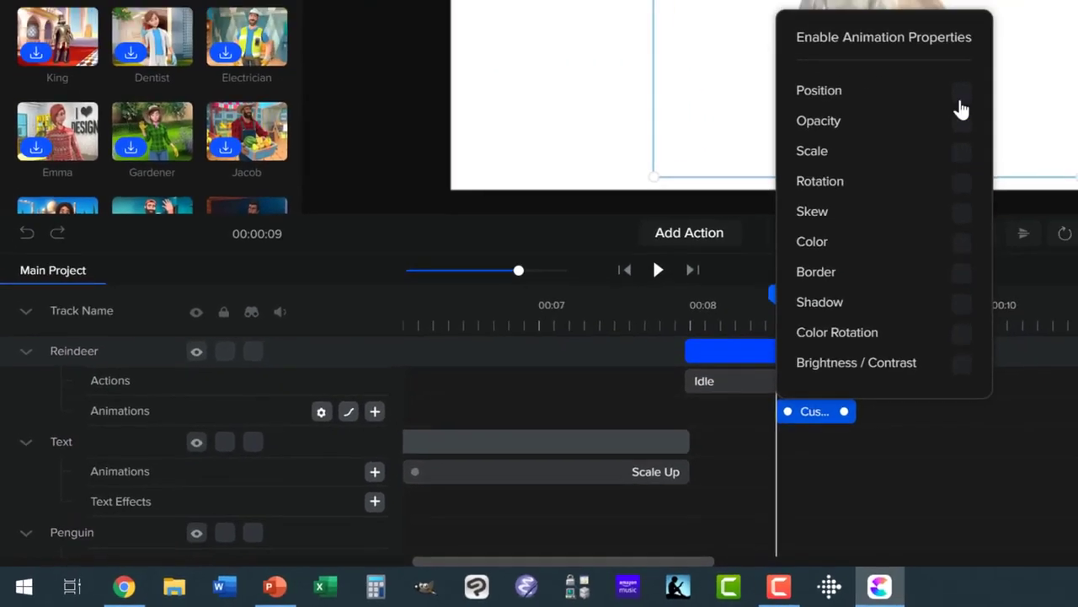
click(941, 105)
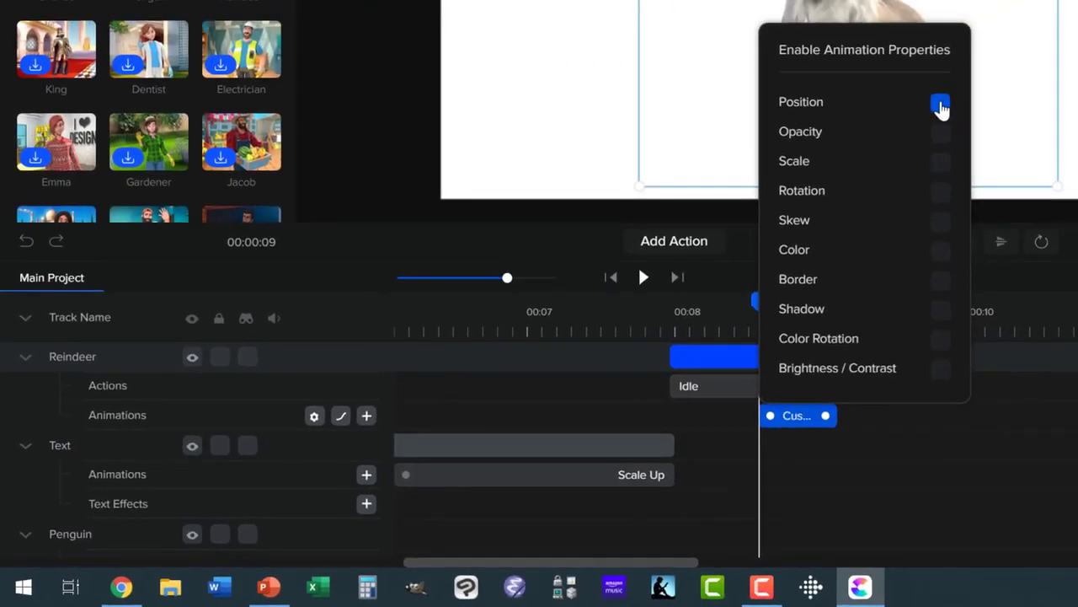
click(939, 166)
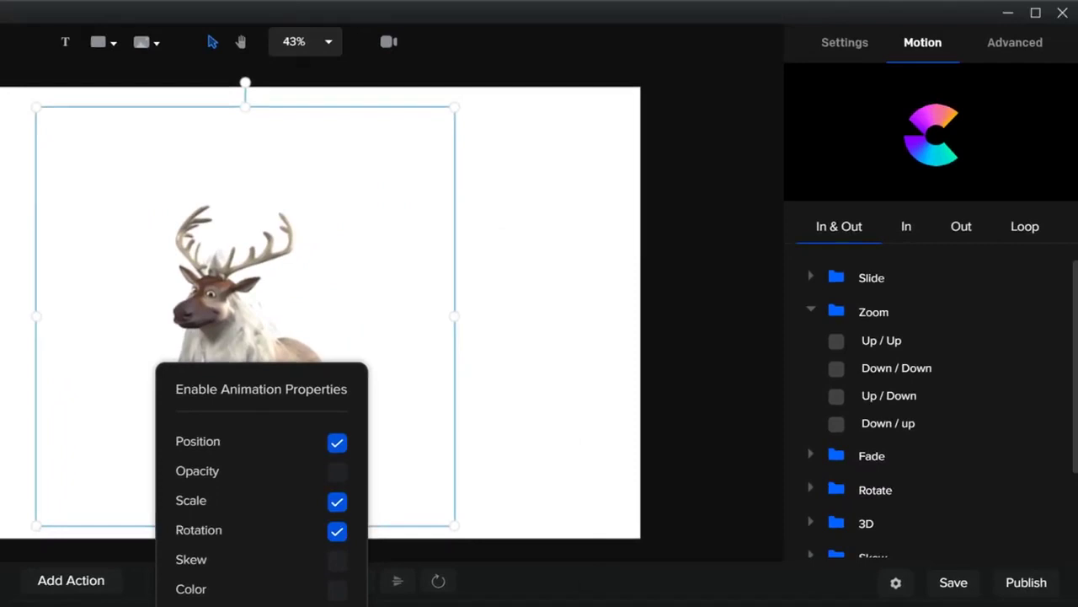
key(Escape)
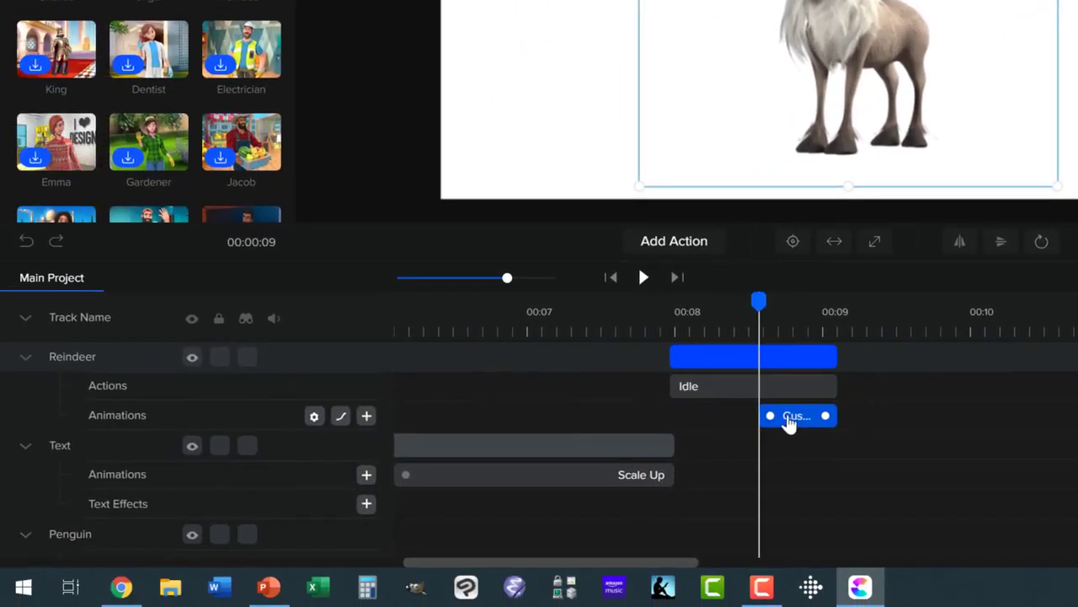
- Shift the Reindeer's custom animation block to start at about 8.3 s and place the playhead before it at about 8.1 s
drag(788, 418, 752, 422)
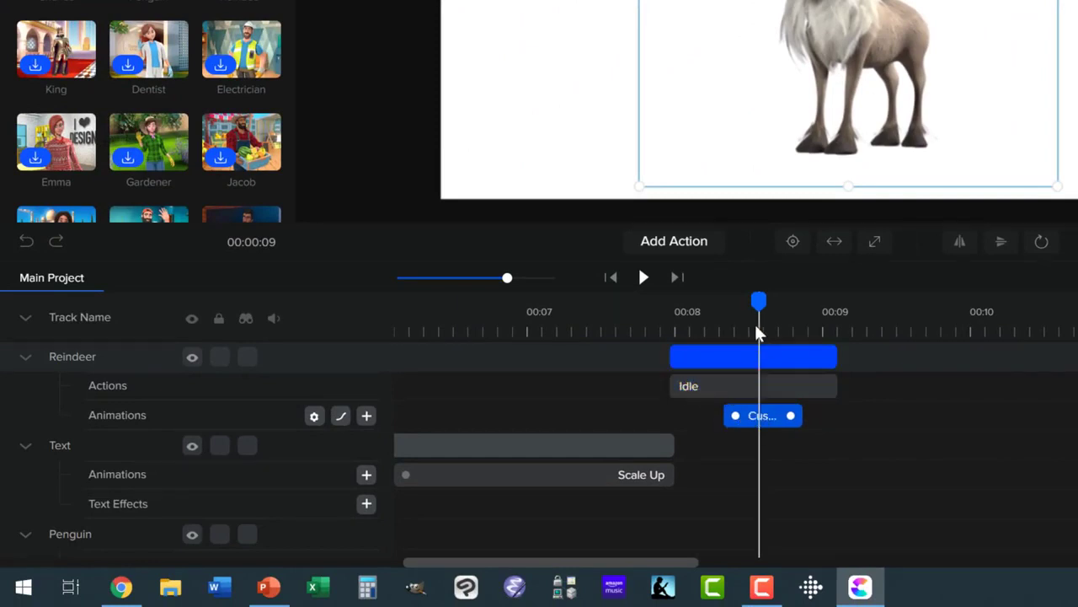
drag(759, 302, 701, 313)
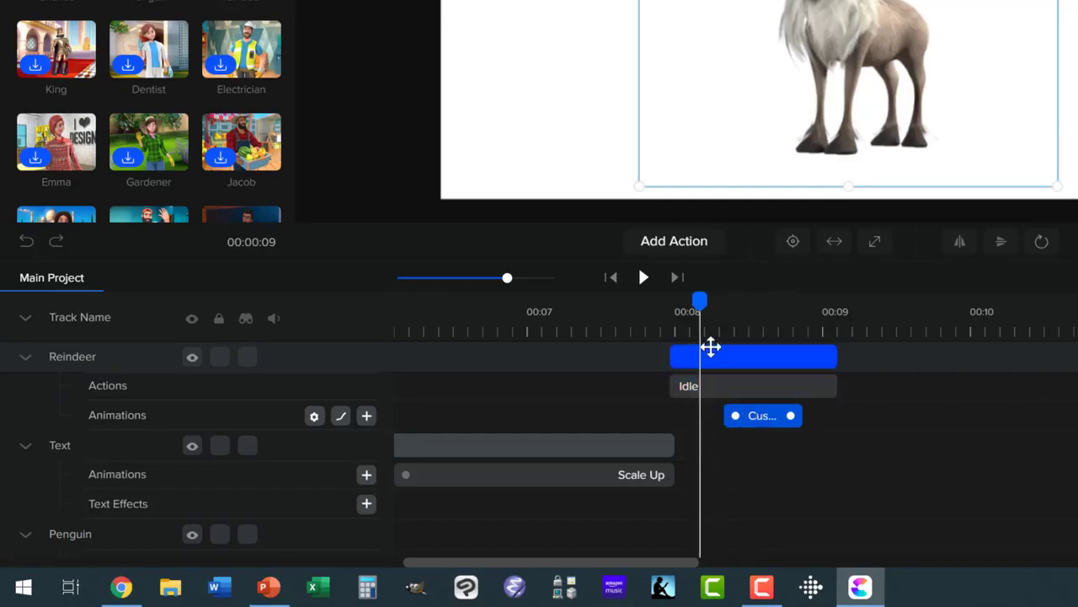
drag(701, 305, 758, 311)
click(699, 332)
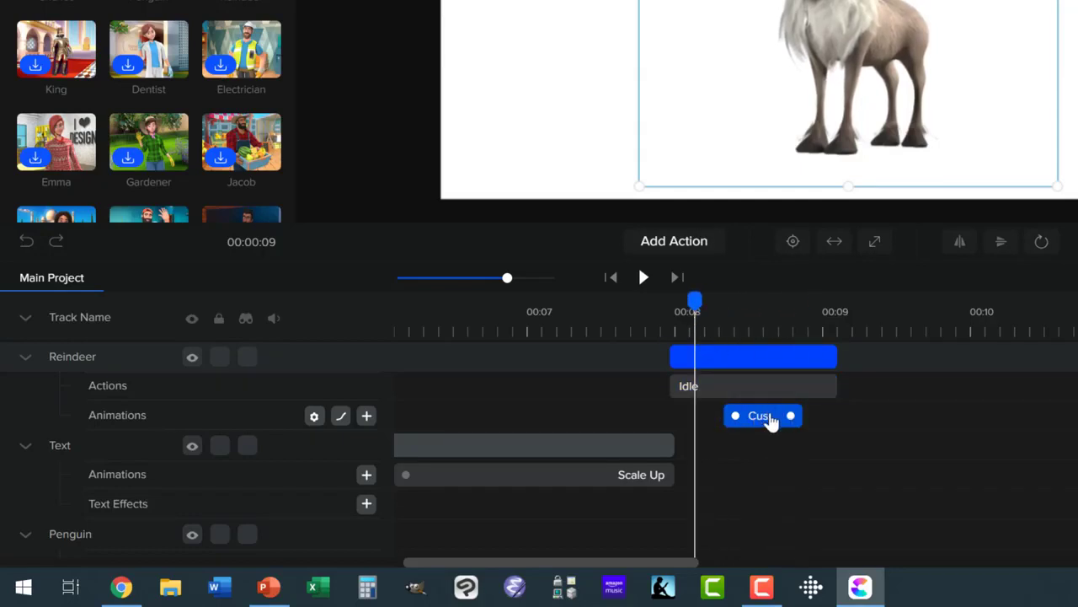
- Review which animation properties are enabled for the Reindeer's custom animation
click(316, 416)
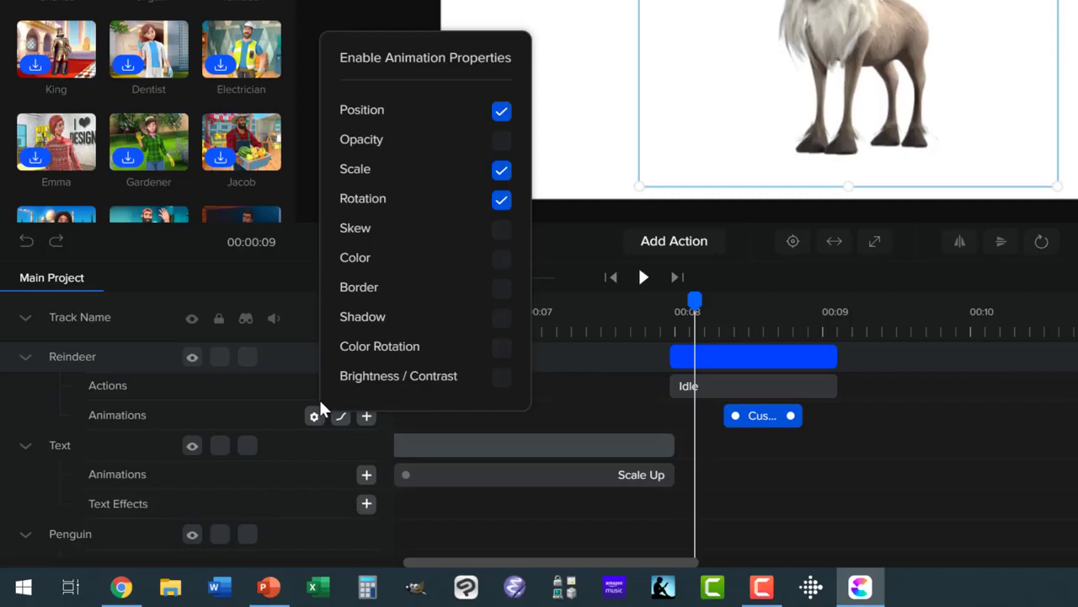
click(315, 415)
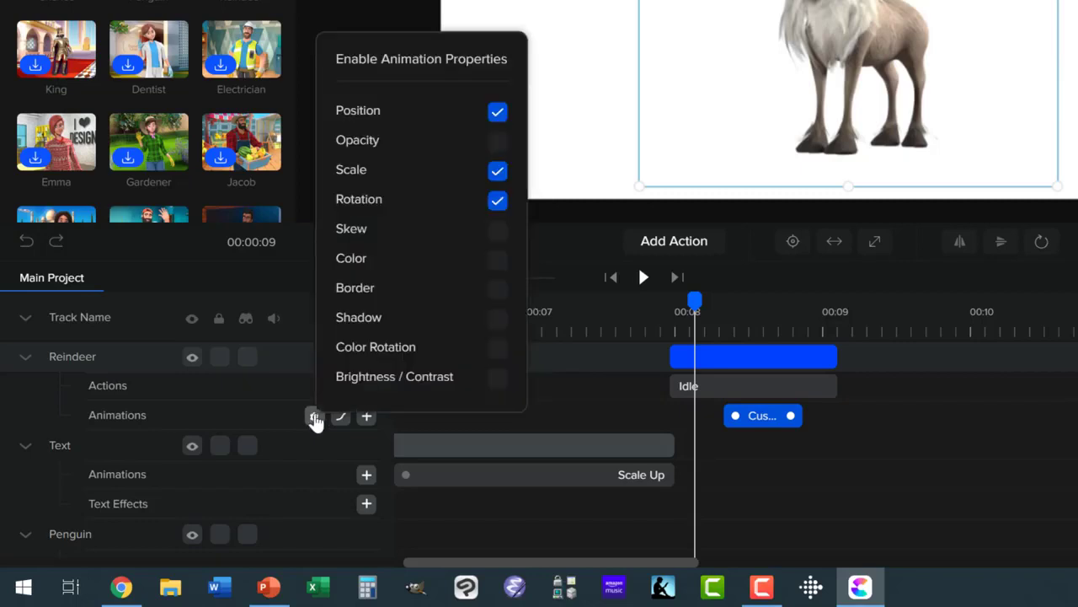
click(791, 492)
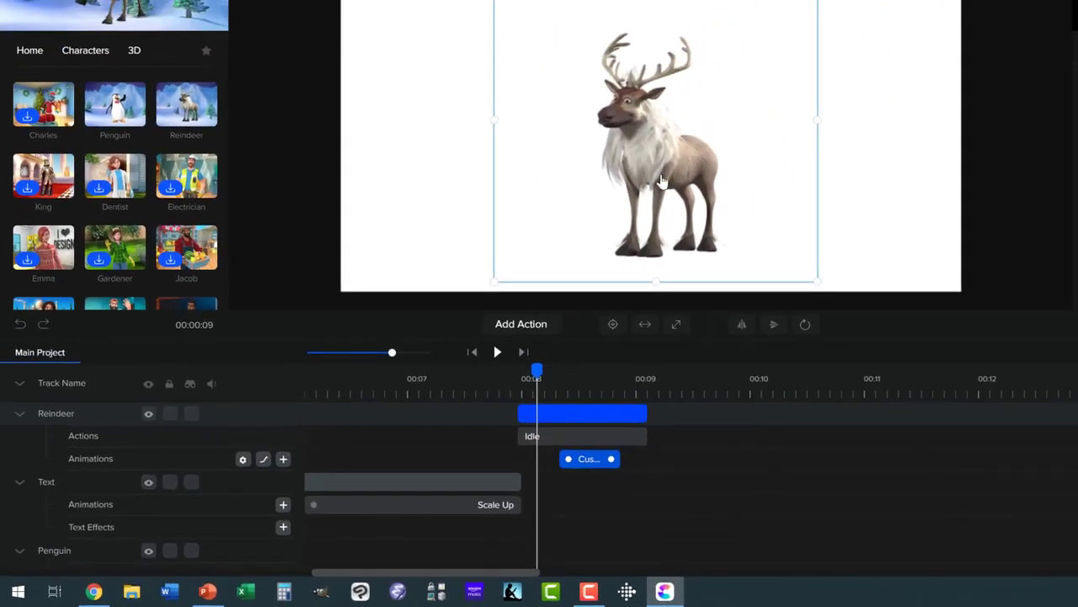
- Place the Reindeer at the canvas's left side before the custom animation block and at its right side after it, checking both positions
drag(662, 182, 449, 181)
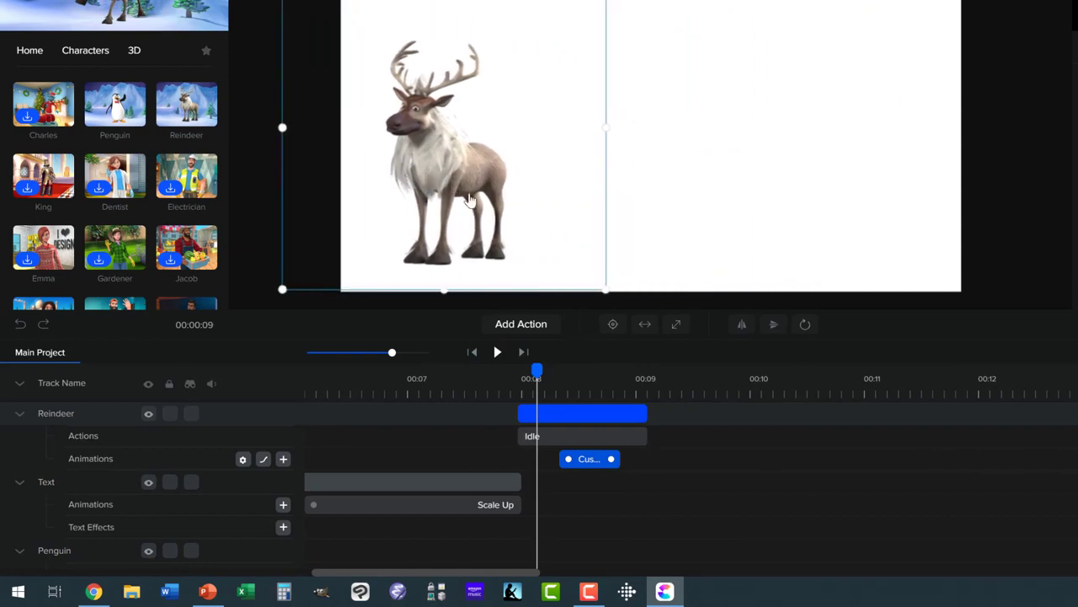
drag(535, 368, 632, 369)
drag(685, 175, 895, 177)
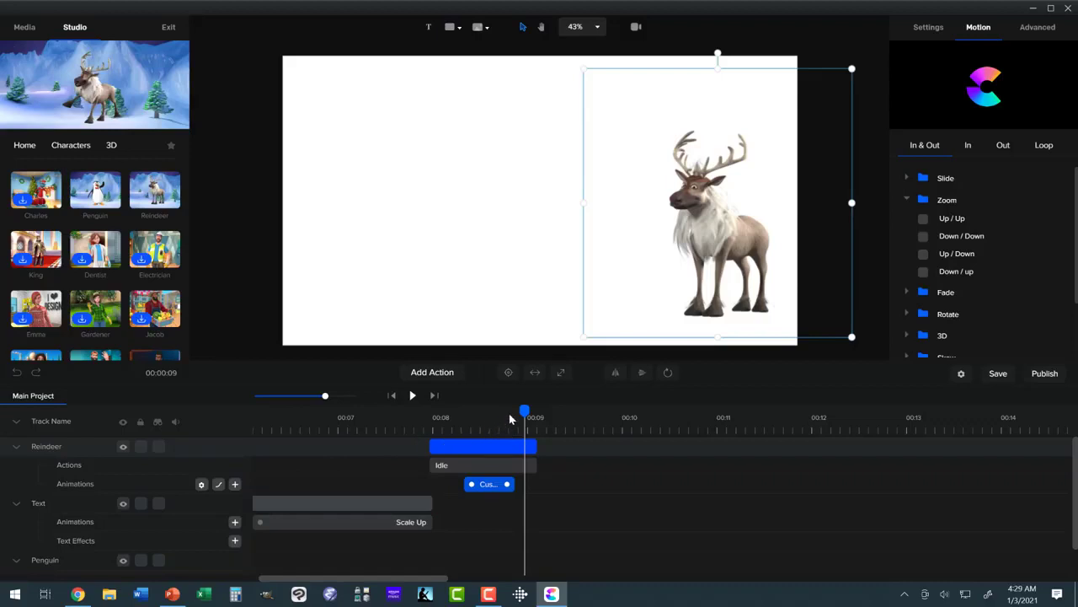
drag(525, 411, 511, 411)
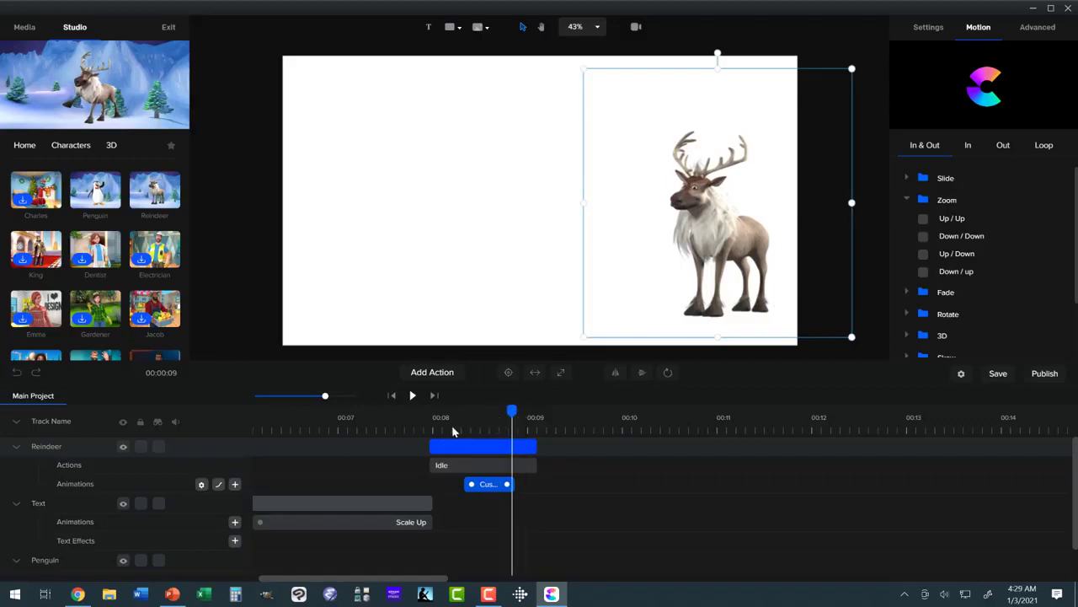
click(452, 431)
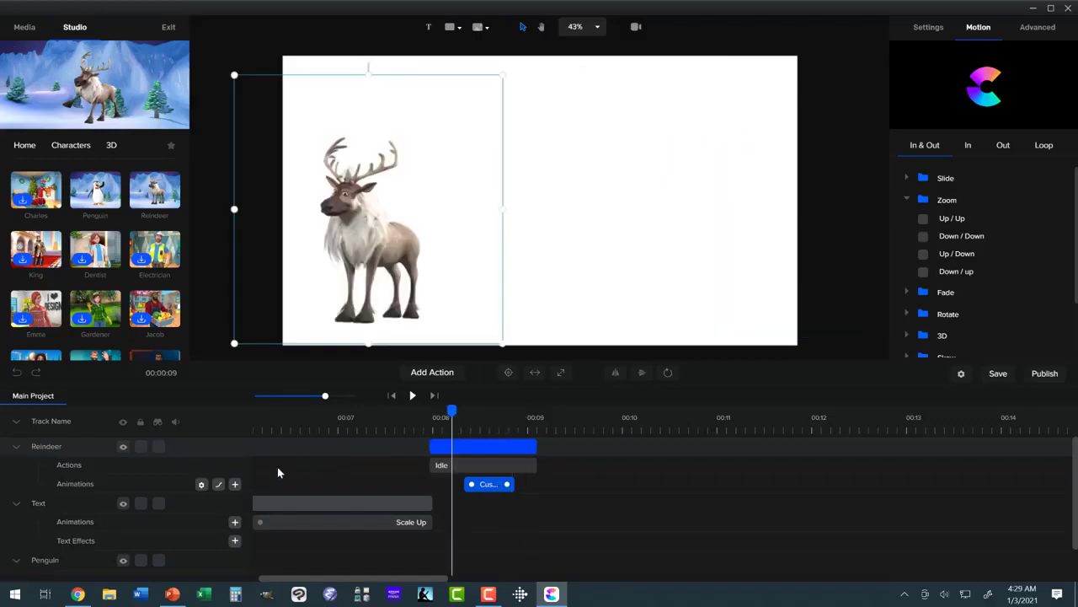
- Examine the animatable properties offered for the Reindeer's custom animation again and close the list
click(201, 485)
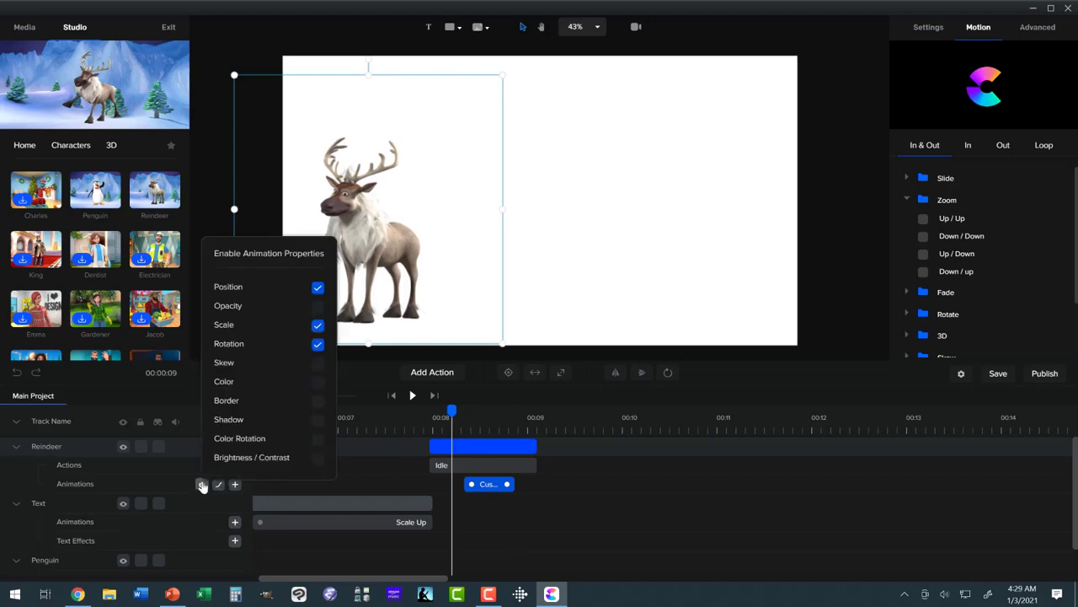
click(202, 484)
click(202, 485)
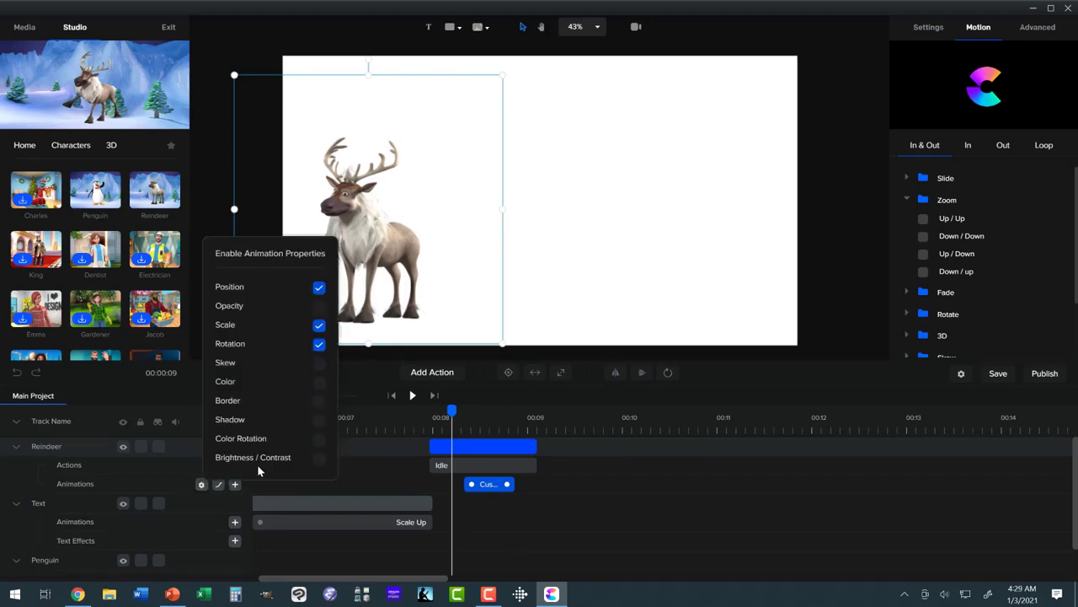
click(511, 516)
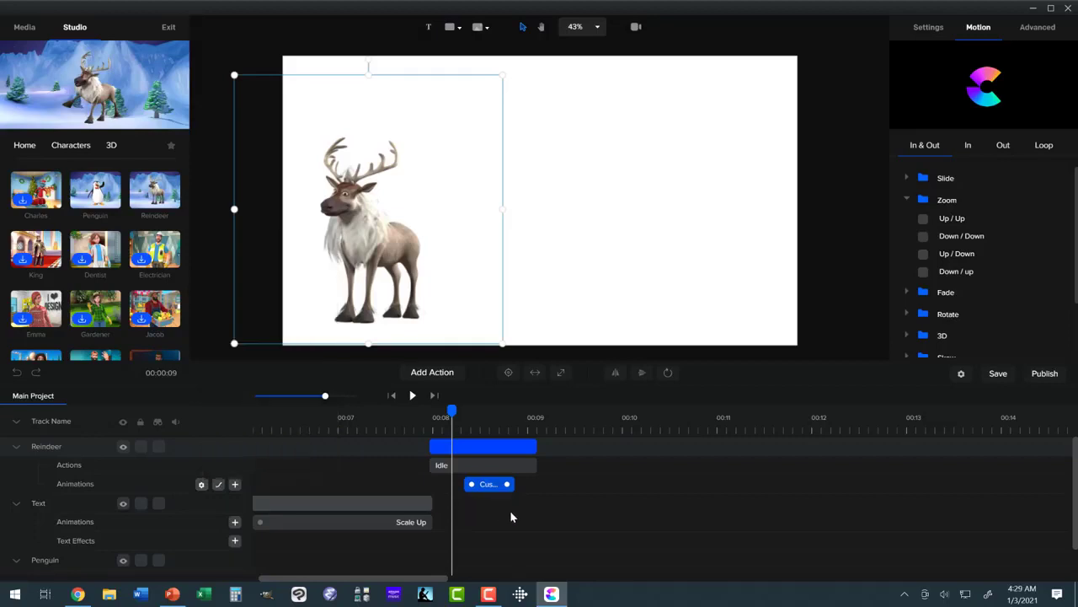
- At the Reindeer's starting pose before the custom animation, set its scale to 61 and position to x 378, y 637, checking the end pose
click(232, 341)
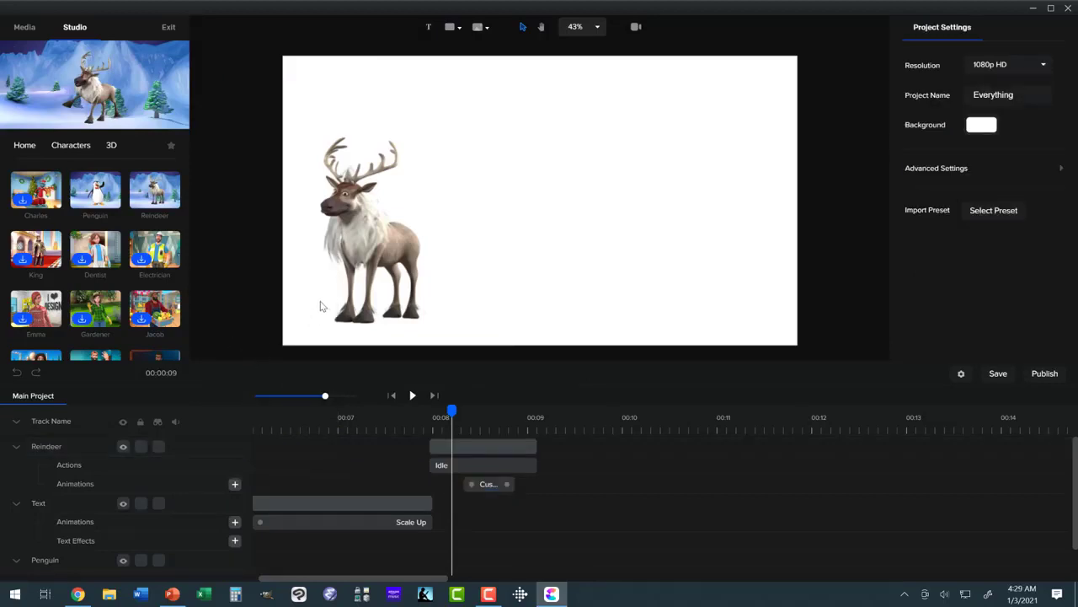
click(353, 268)
drag(253, 329, 361, 257)
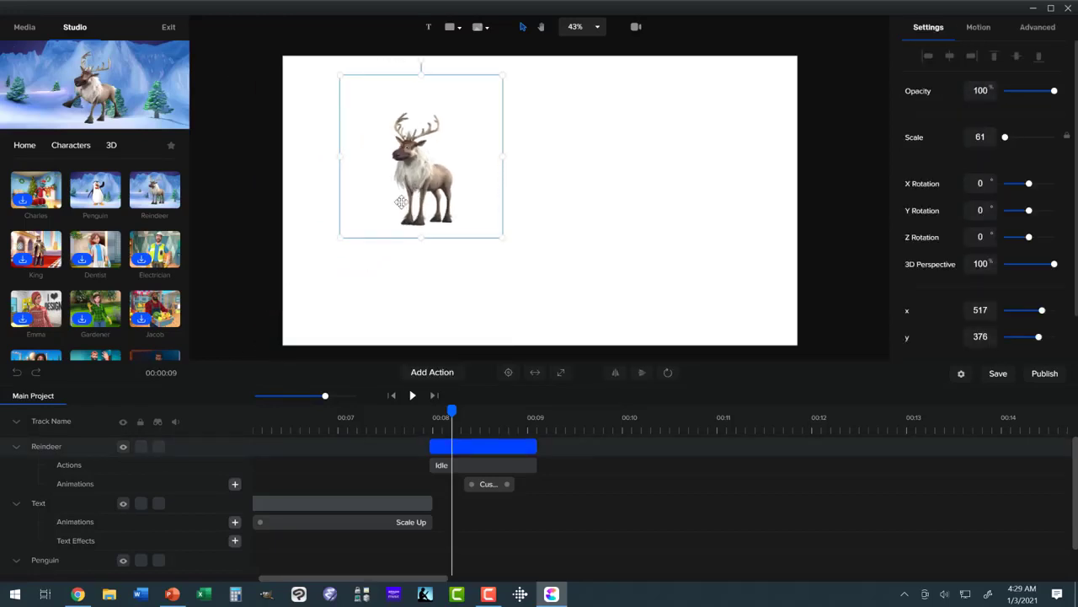
drag(415, 193, 378, 262)
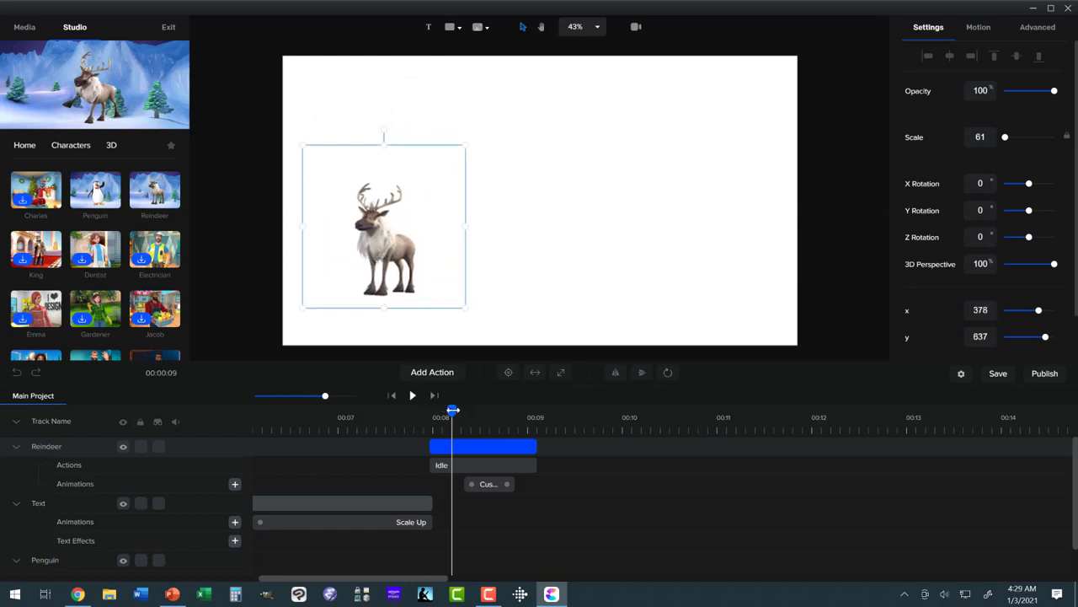
drag(449, 408, 523, 408)
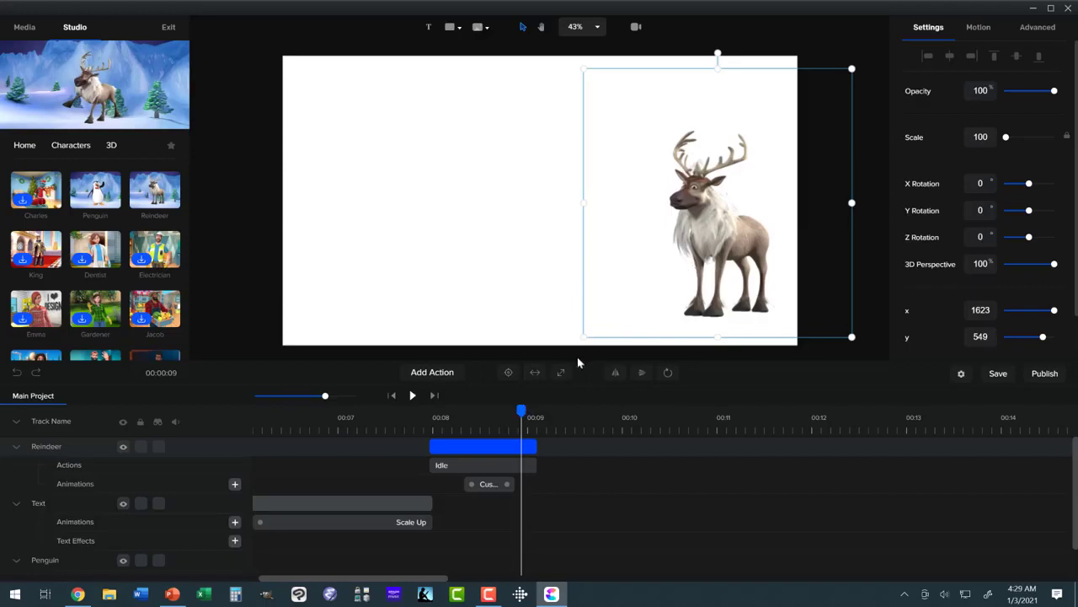
- Rotate the Reindeer's starting pose 75° about Z before the custom animation block and check the pose after the block
drag(524, 412, 457, 435)
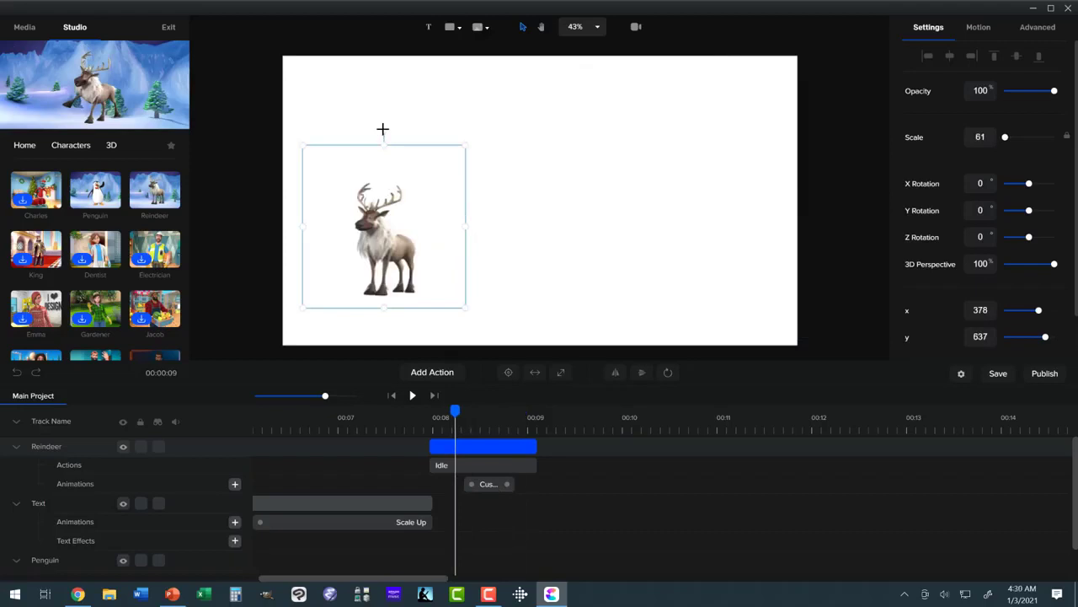
drag(381, 129, 495, 196)
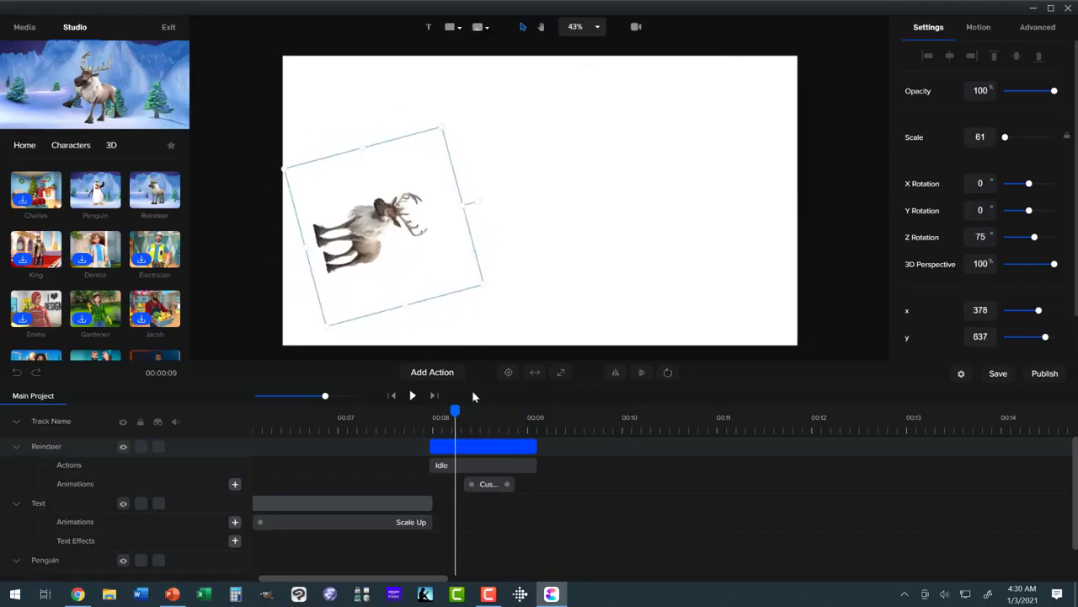
drag(454, 412, 523, 413)
- Extend the Reindeer's custom animation block at both ends to span the full length of its clip, ending at about 9 s
click(485, 483)
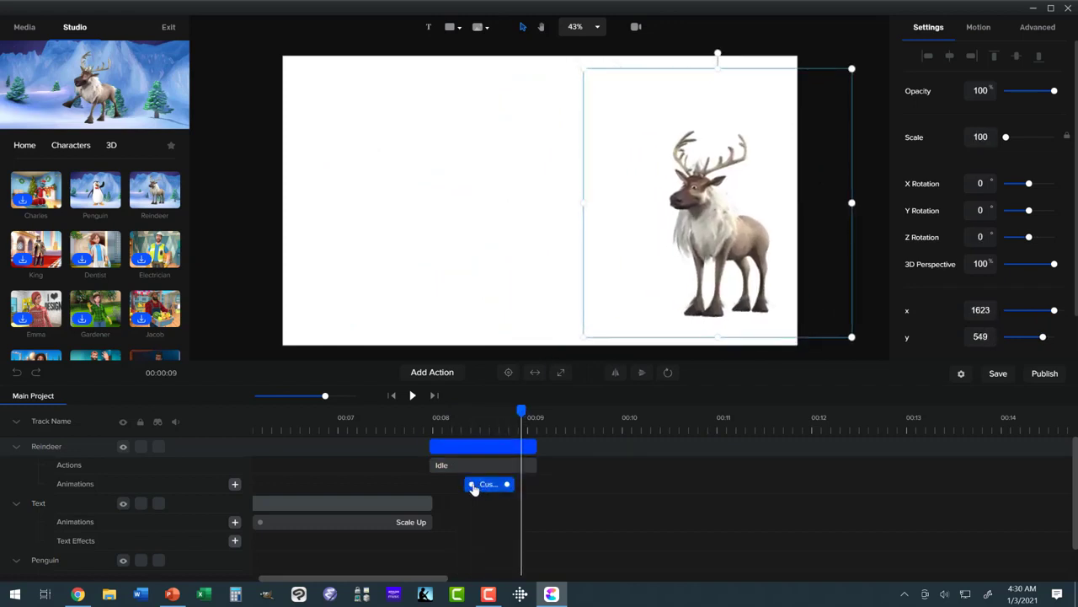
drag(445, 489, 436, 485)
click(455, 488)
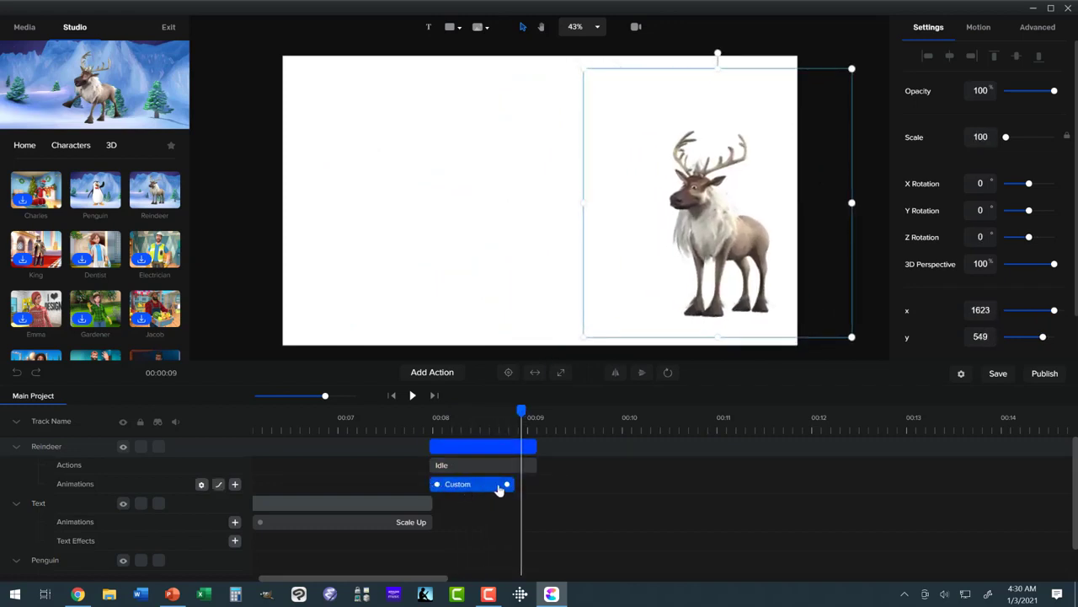
drag(507, 483, 529, 487)
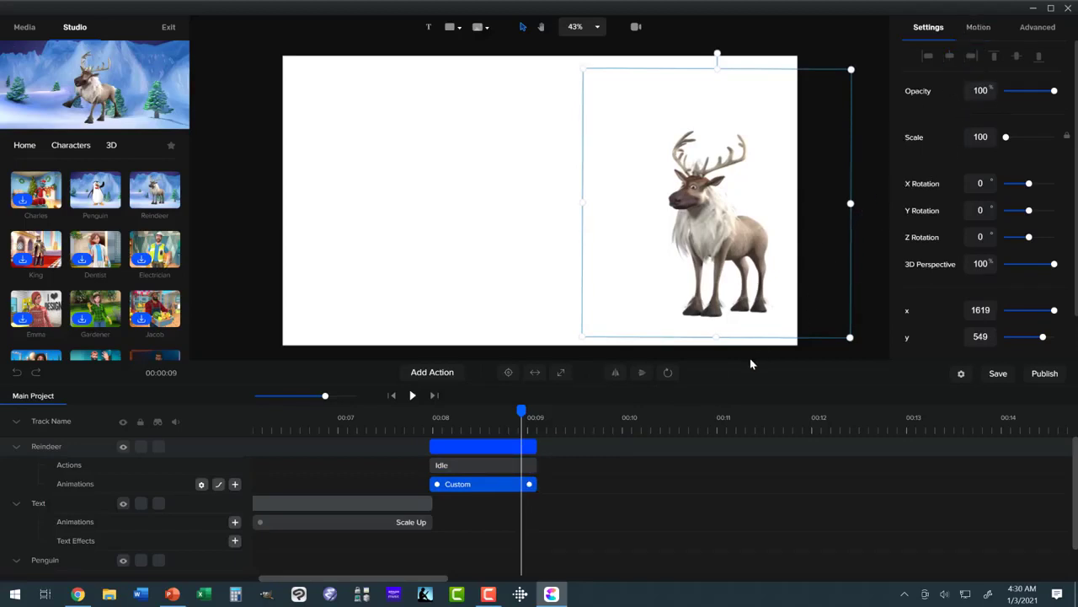
- Select the Reindeer's Idle action and open the character's advanced effect options
click(482, 469)
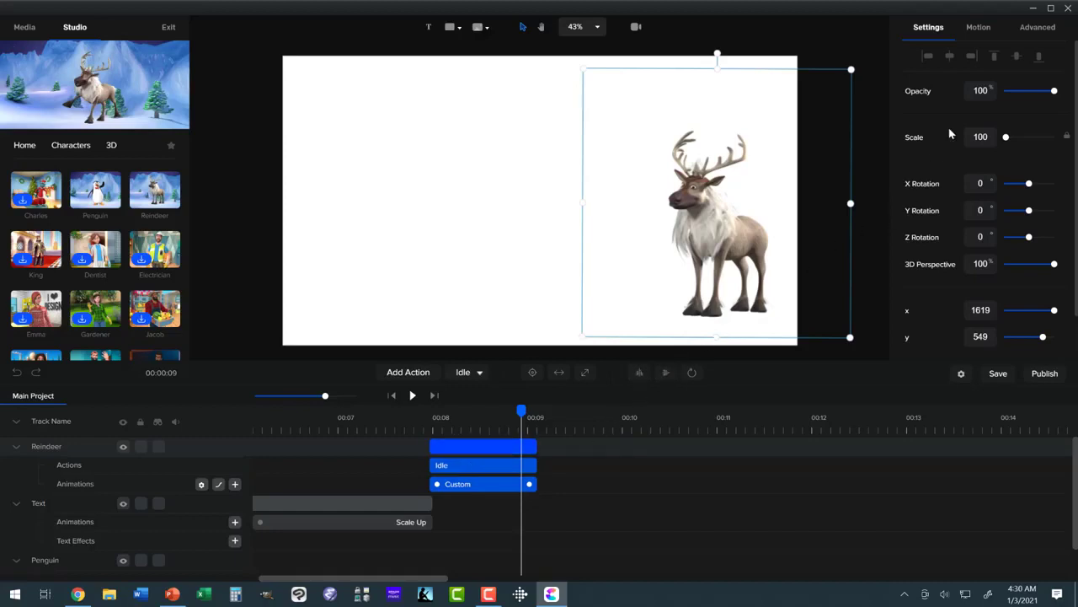
click(1024, 34)
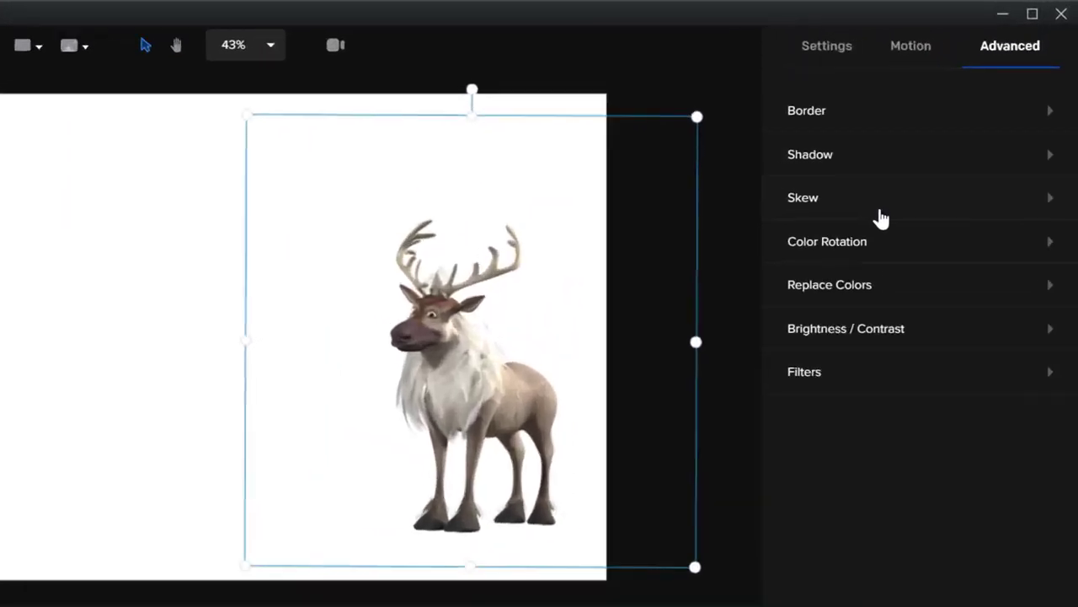